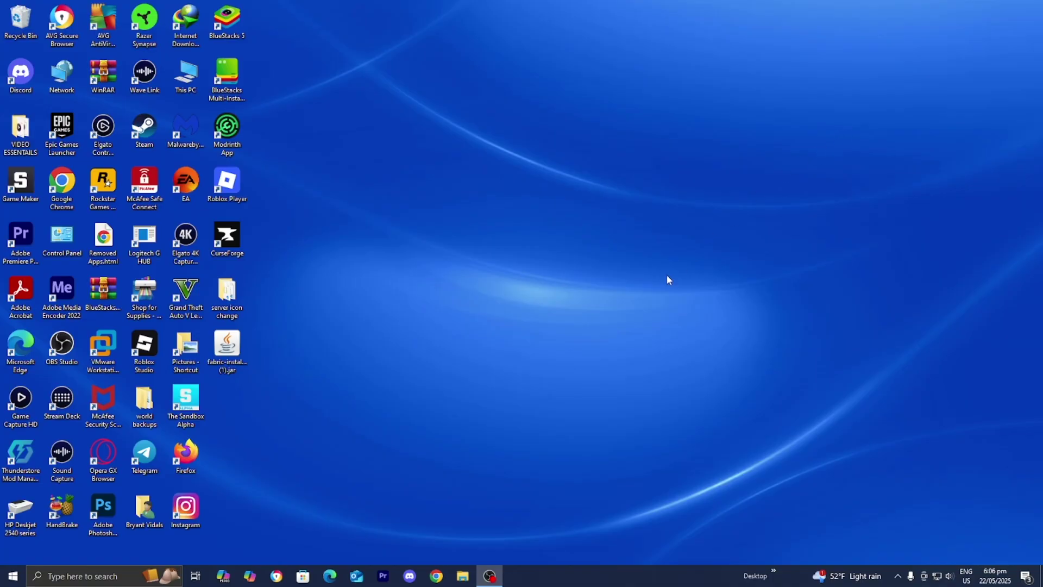
Open Chrome, search Google for "essential mod" and open the Essential Mod home page at essential.gg
click(444, 576)
click(206, 383)
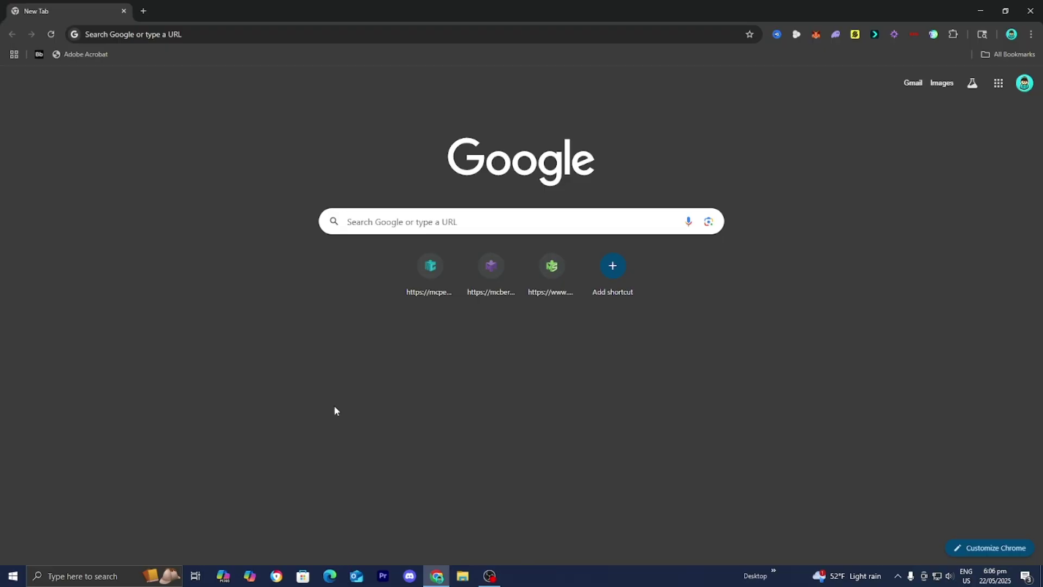
click(493, 223)
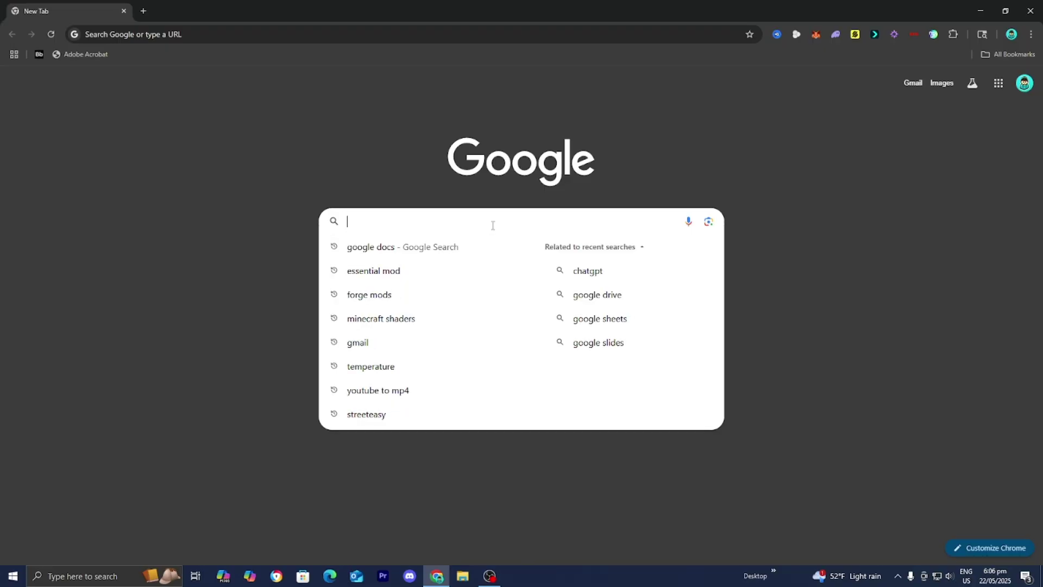
click(460, 270)
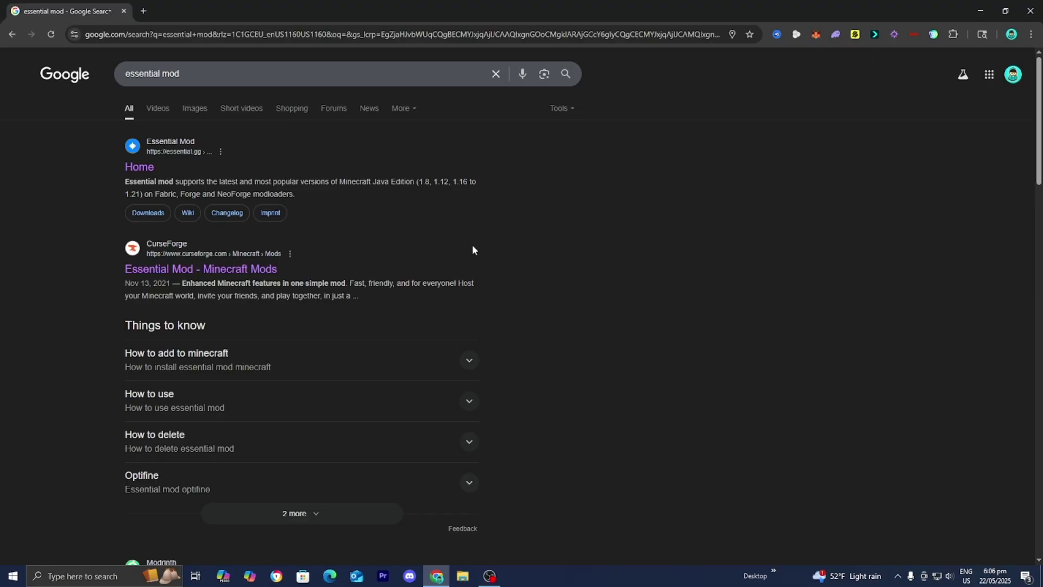
click(140, 167)
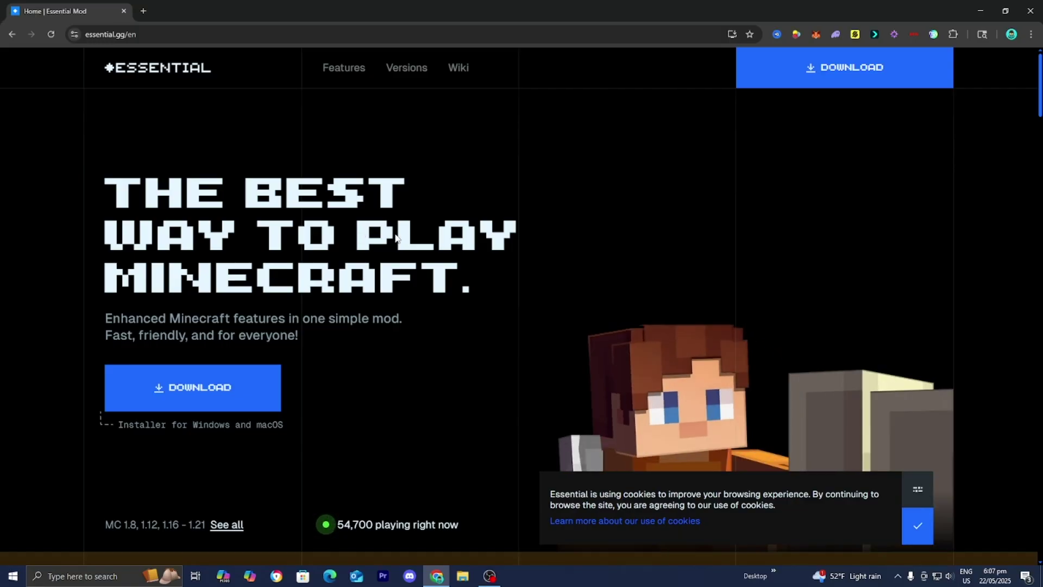
Download the Essential installer, put a copy of the file on the desktop and minimize the browser
click(185, 400)
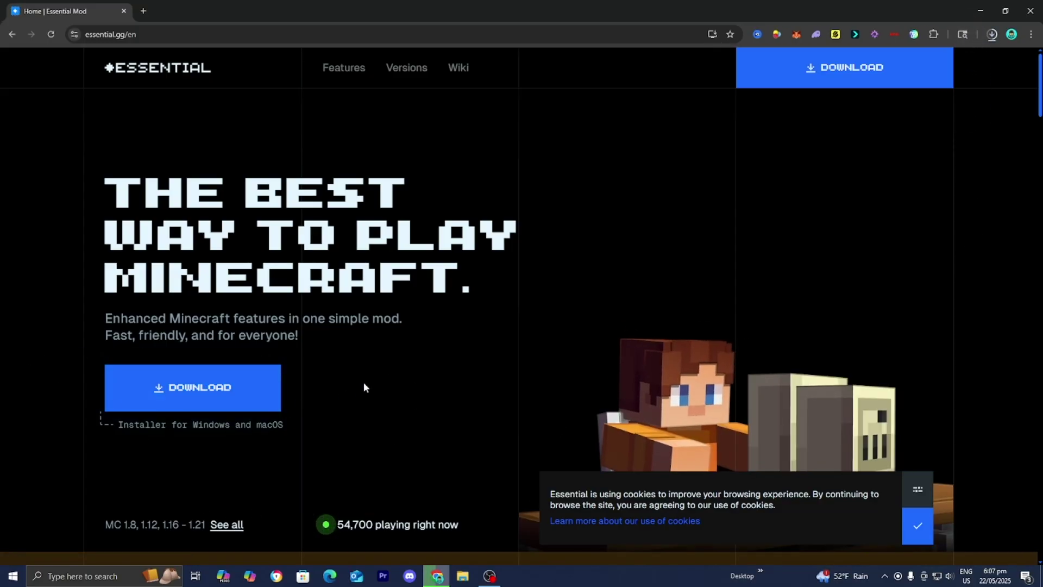
click(990, 33)
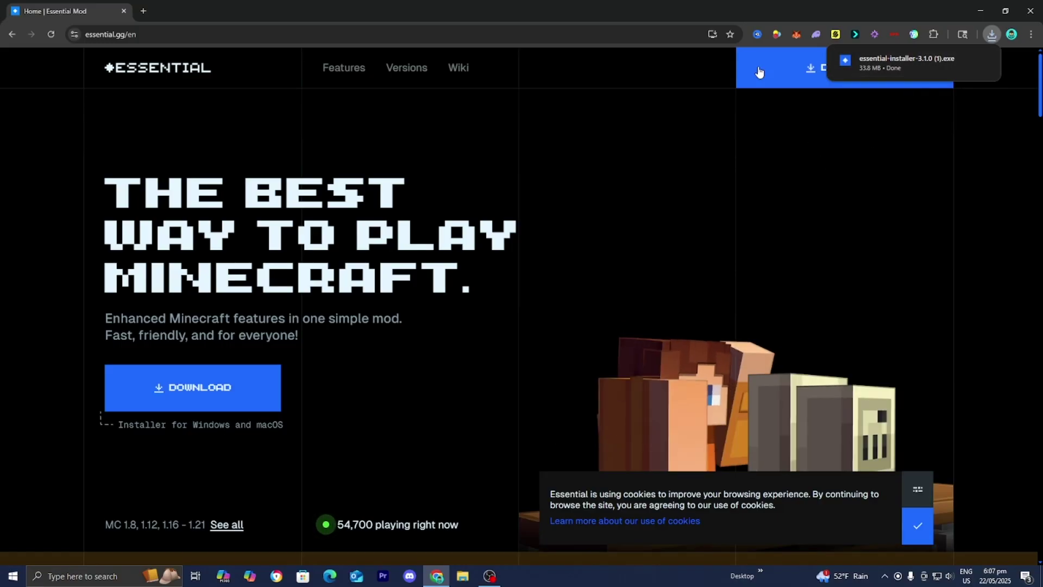
drag(740, 7, 762, 352)
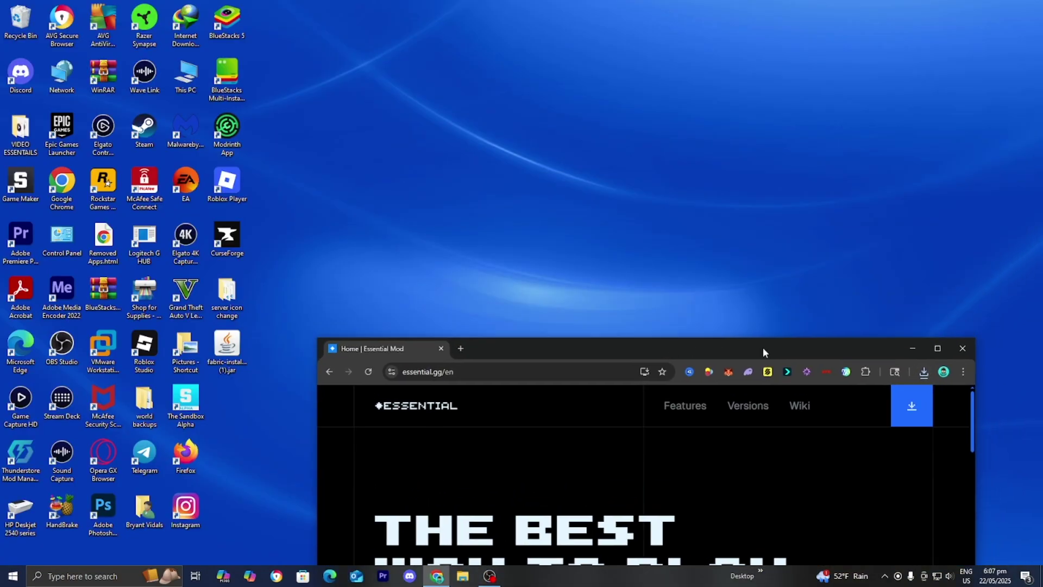
click(919, 374)
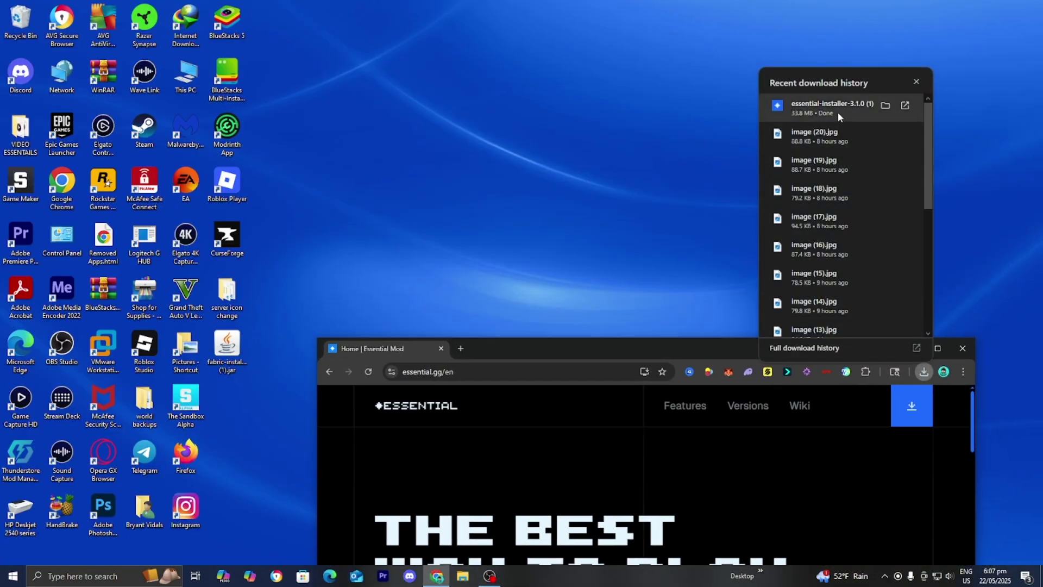
drag(836, 112, 608, 260)
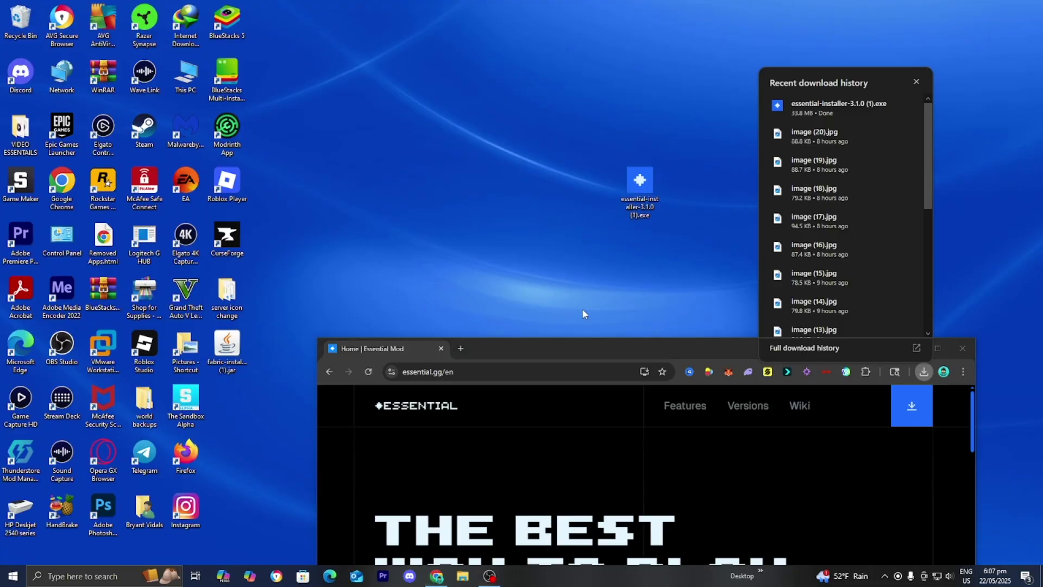
click(879, 345)
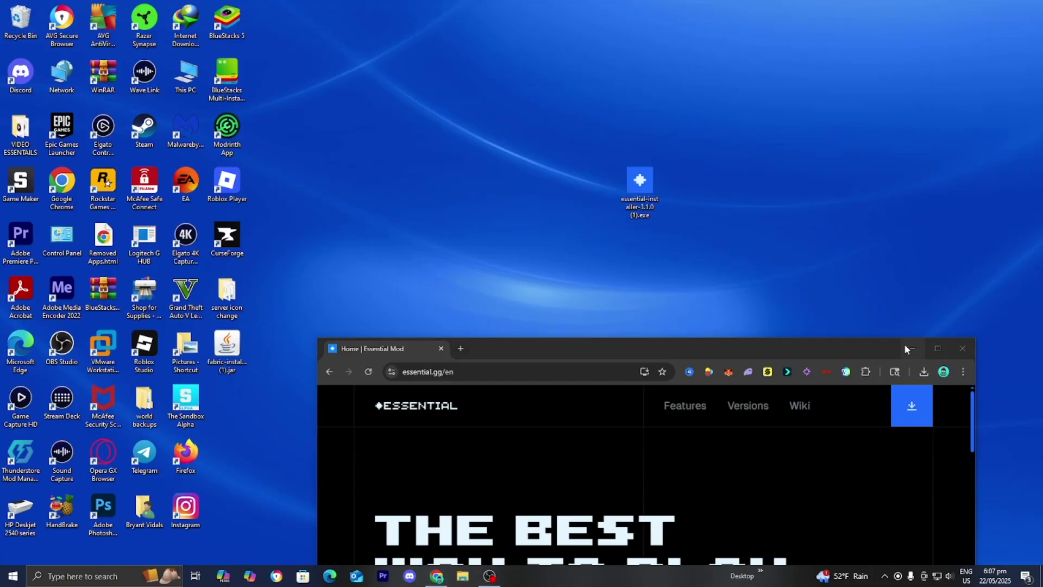
click(906, 348)
drag(644, 200, 576, 275)
click(586, 287)
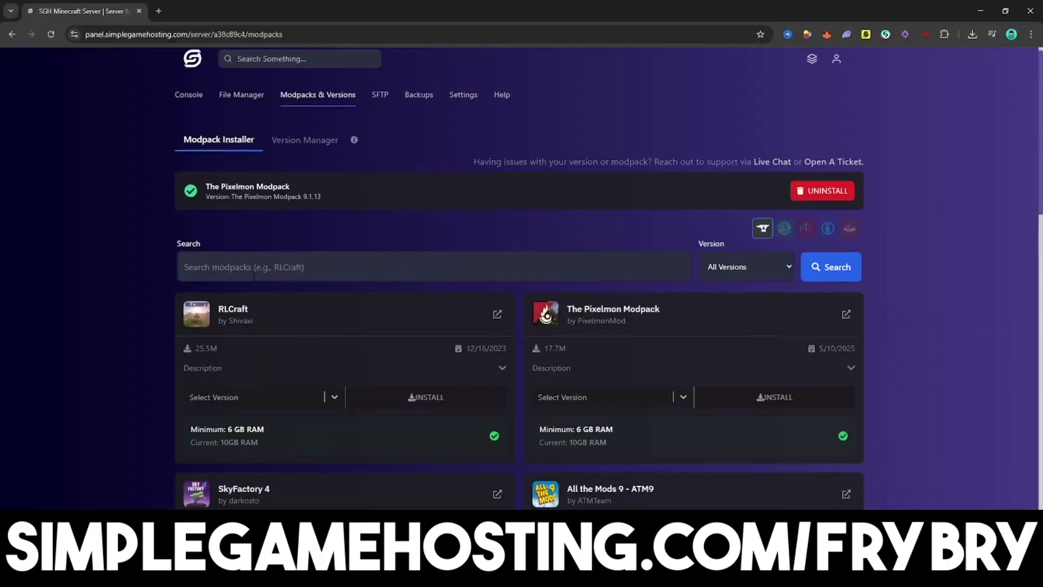
scroll(516, 220, down, 2)
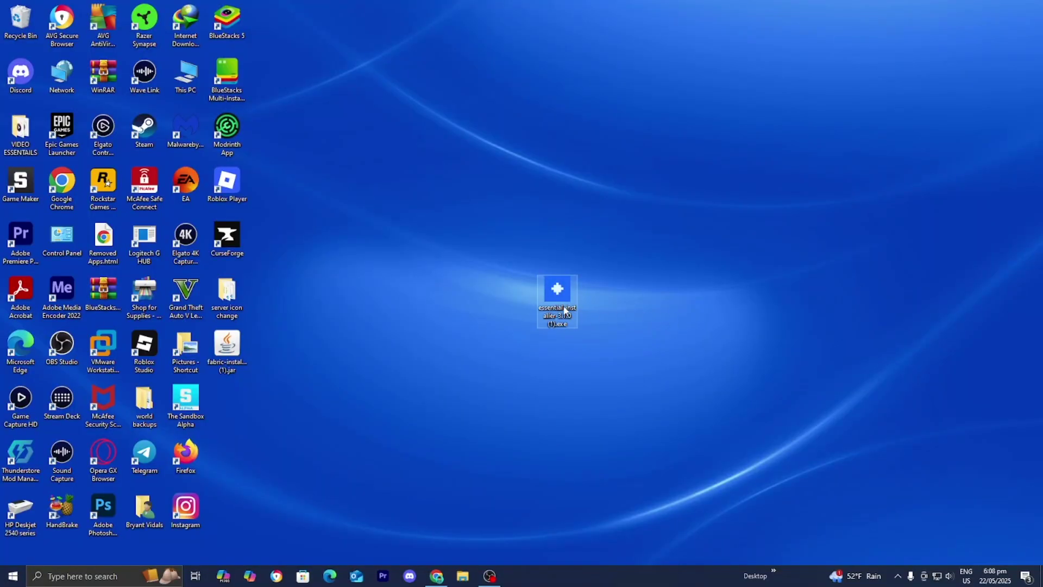
Run the Essential installer from the desktop and choose Minecraft Launcher as the launcher to use
double_click(565, 310)
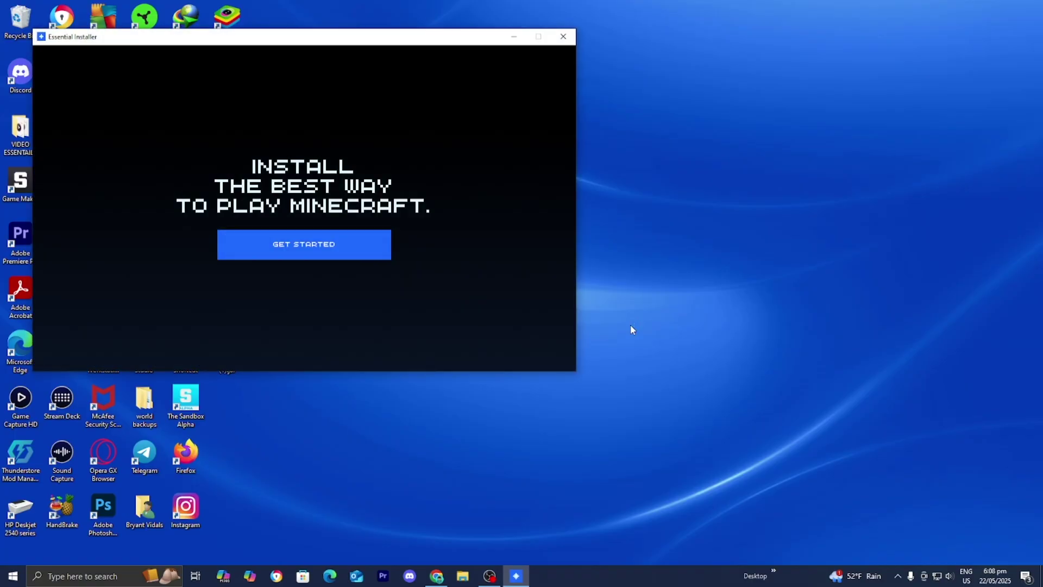
click(278, 241)
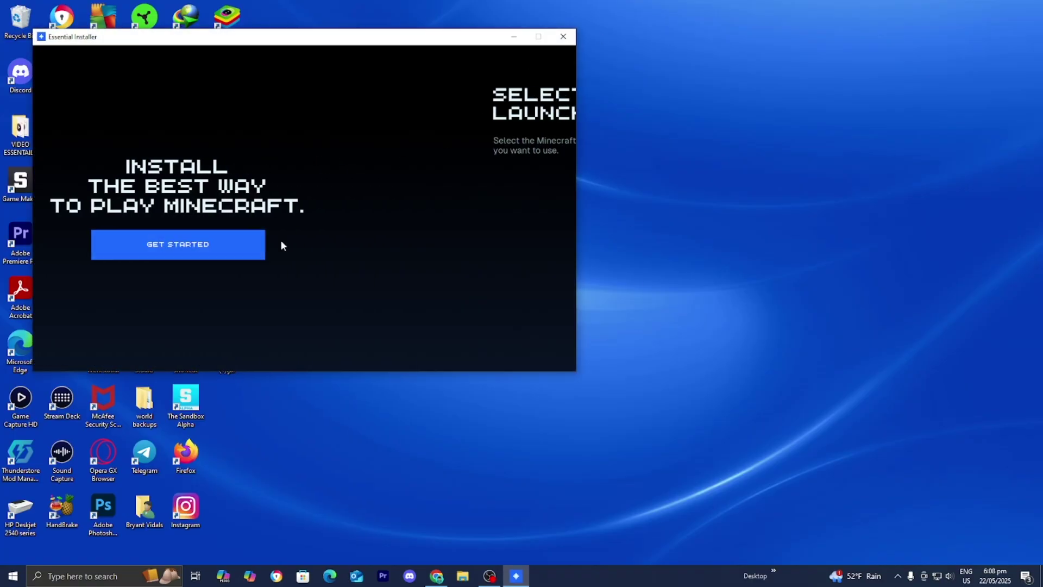
drag(343, 35, 567, 132)
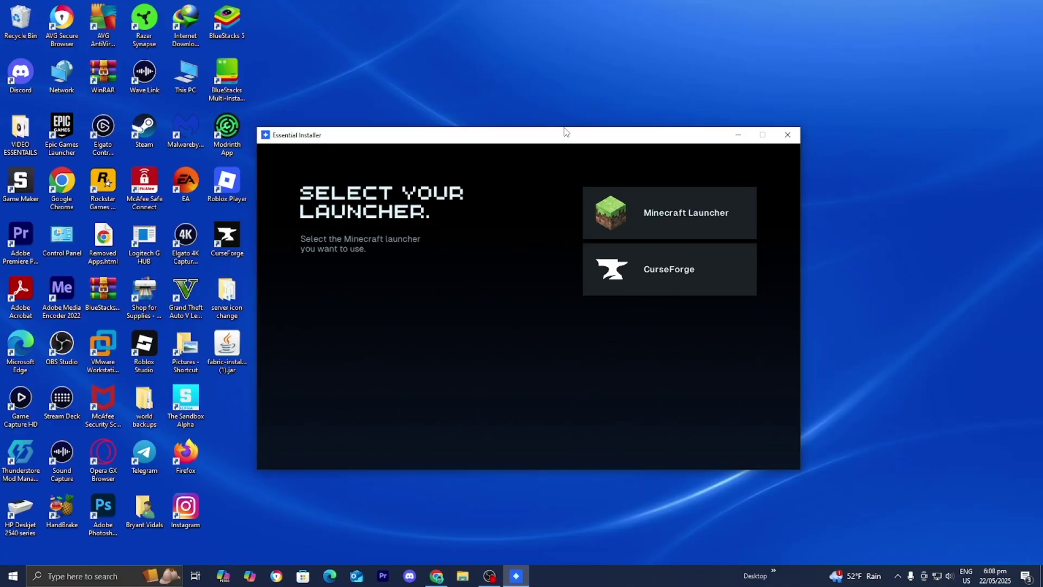
click(671, 223)
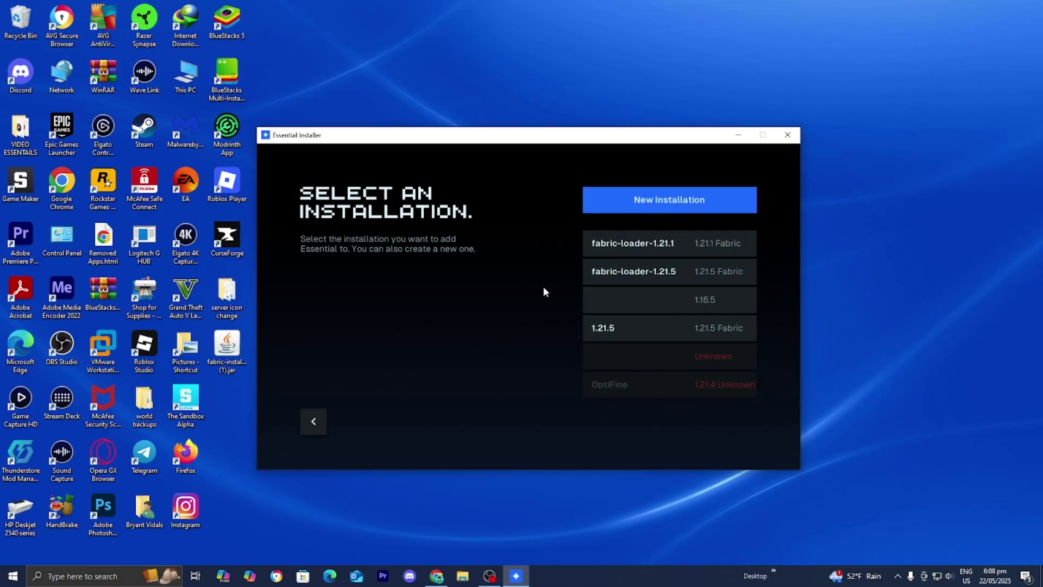
Start a new installation in the installer and name it "1.21.5 Modded Server"
click(643, 206)
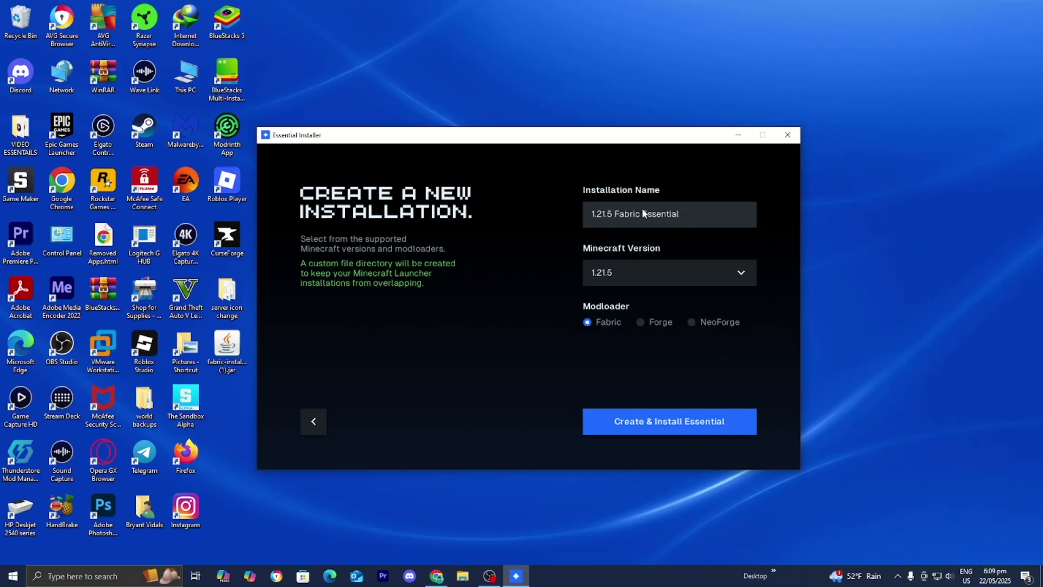
triple_click(640, 213)
click(688, 215)
key(BackSpace)
key(BackSpace)
key(BackSpace)
key(BackSpace)
key(BackSpace)
key(BackSpace)
key(BackSpace)
key(BackSpace)
key(BackSpace)
key(BackSpace)
key(BackSpace)
key(BackSpace)
key(BackSpace)
key(BackSpace)
key(BackSpace)
key(BackSpace)
text(Modded Server)
Choose Minecraft version 1.21.5 and the Forge modloader, create and install Essential, and close the installer
click(603, 284)
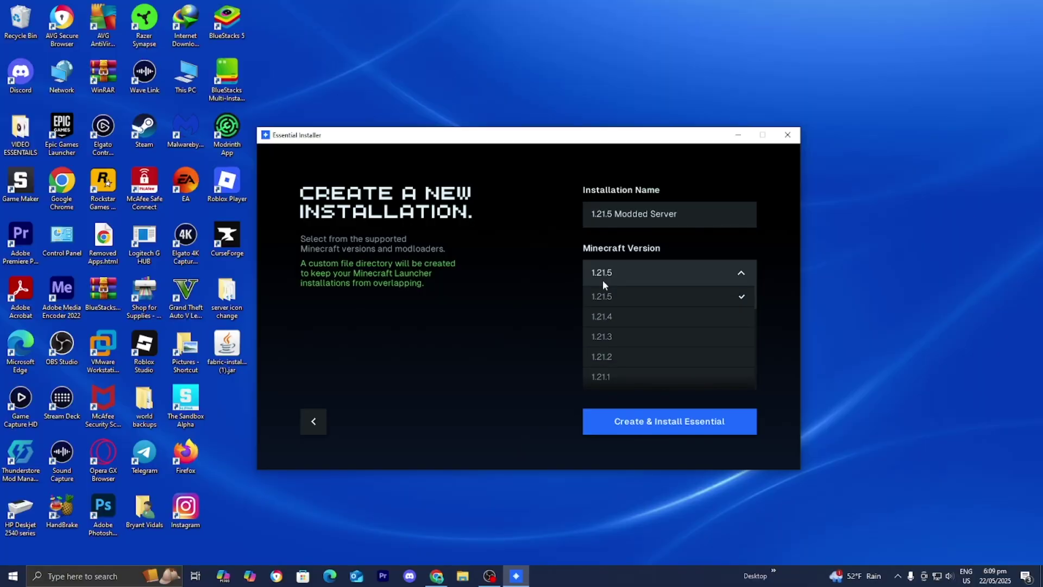
click(626, 305)
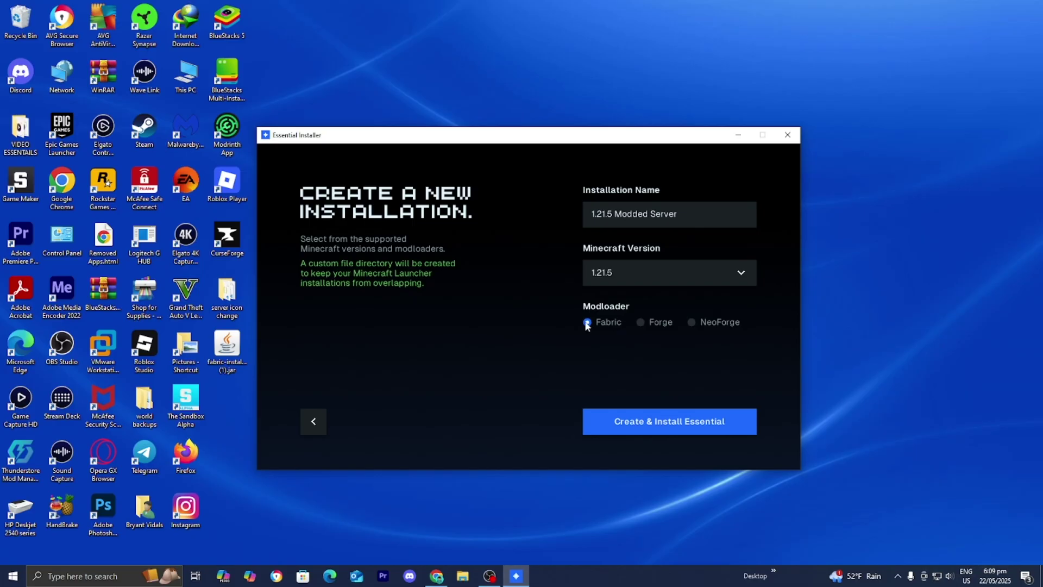
click(651, 323)
click(632, 432)
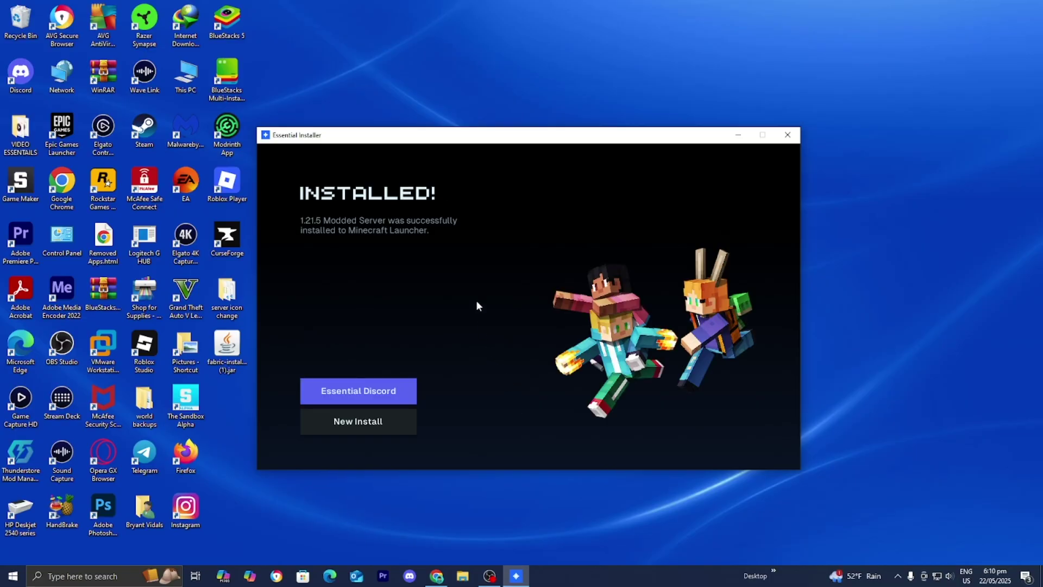
click(788, 134)
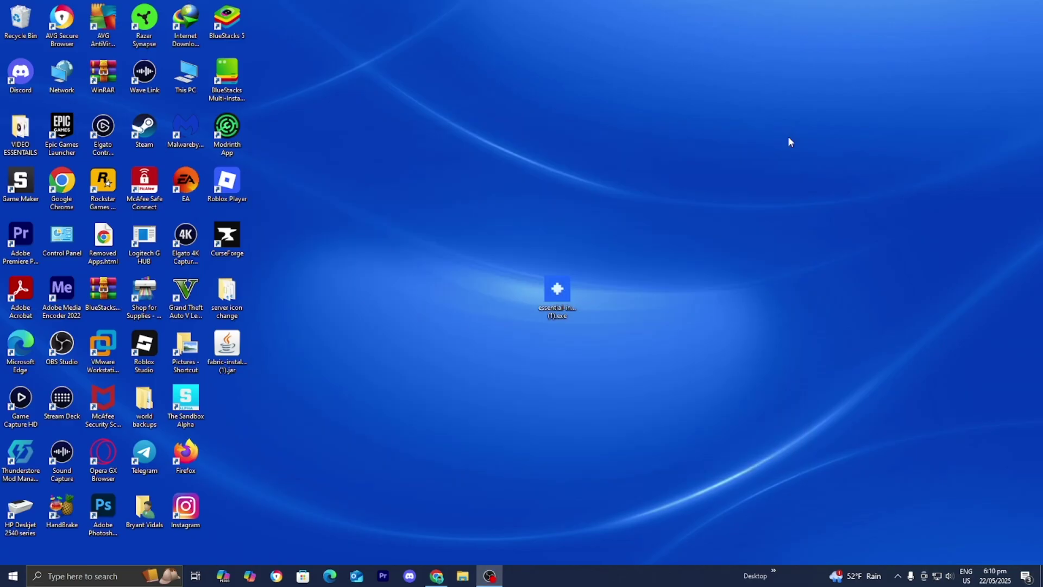
Open the Minecraft Launcher and show the list of Java Edition installations
click(67, 577)
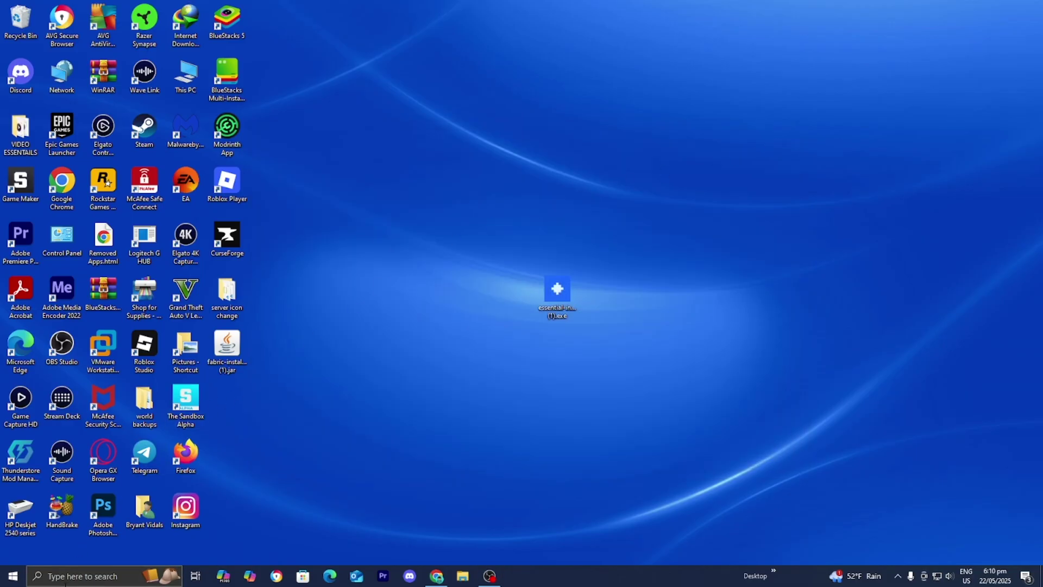
click(129, 373)
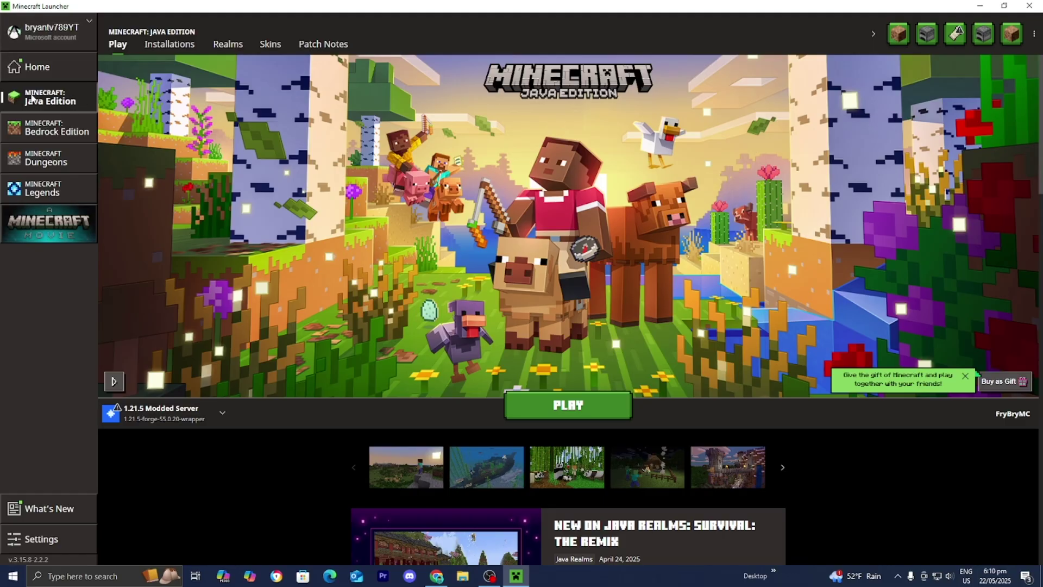
click(183, 49)
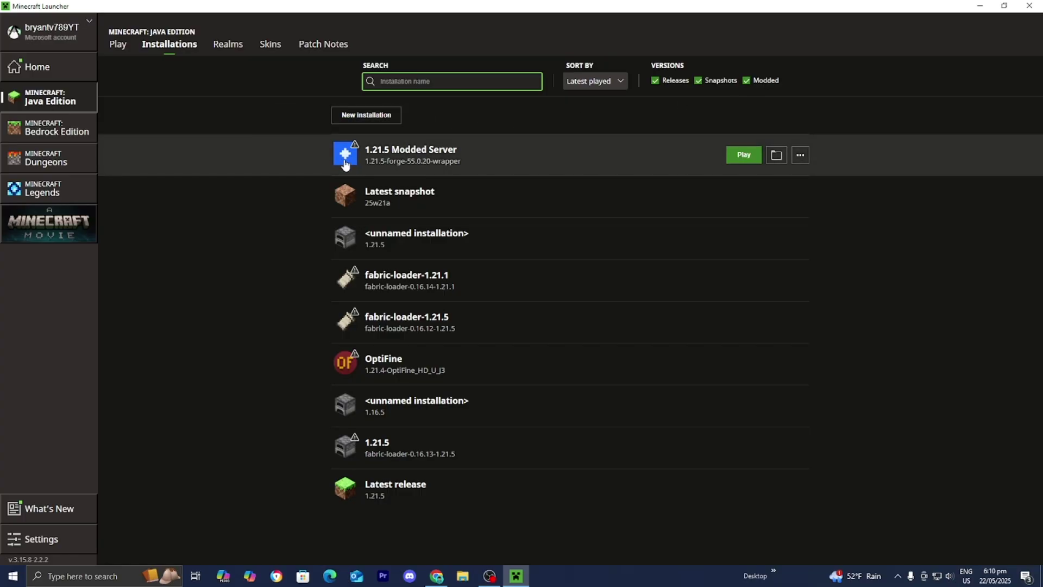
click(371, 116)
click(467, 166)
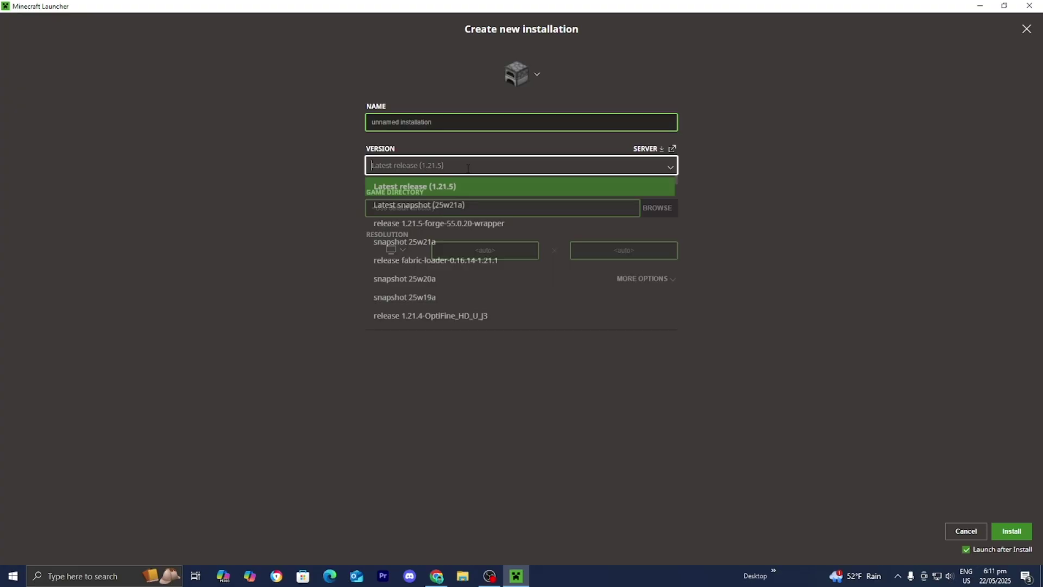
text(1.22)
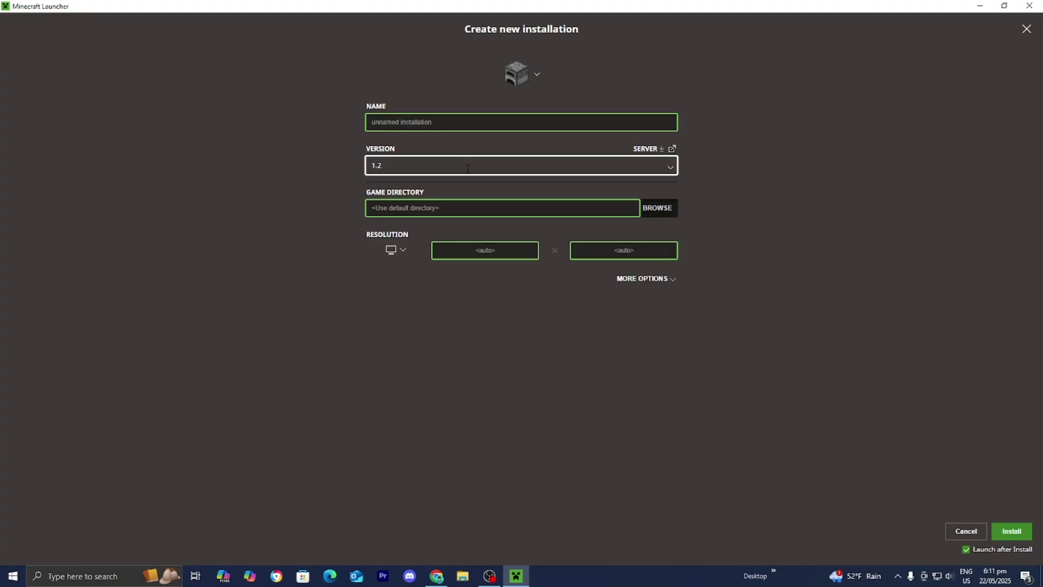
click(962, 531)
Switch back to Chrome, maximize it and open modrinth.com/mods in a new tab
mouse_move(354, 155)
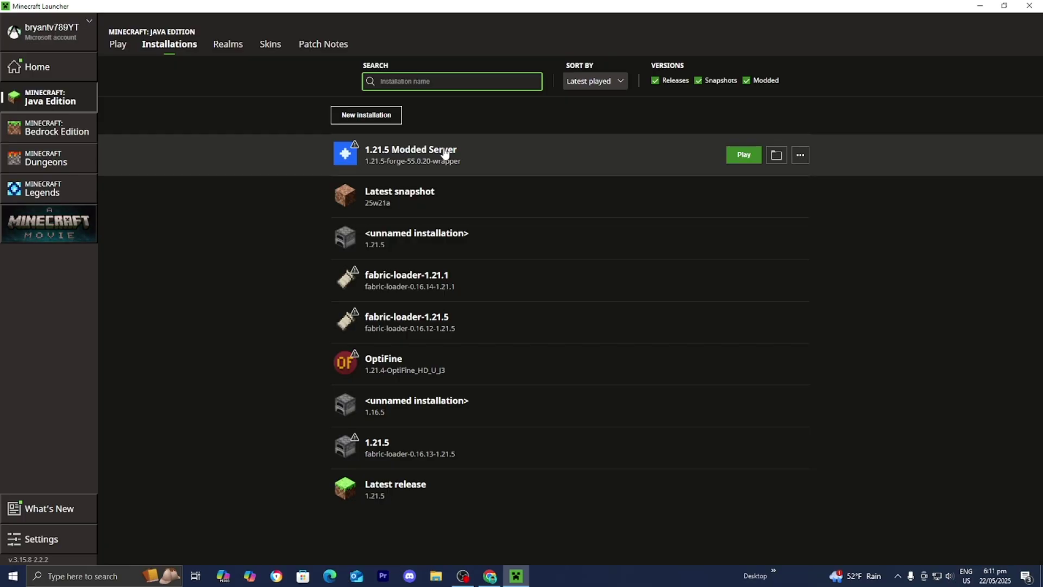
click(490, 576)
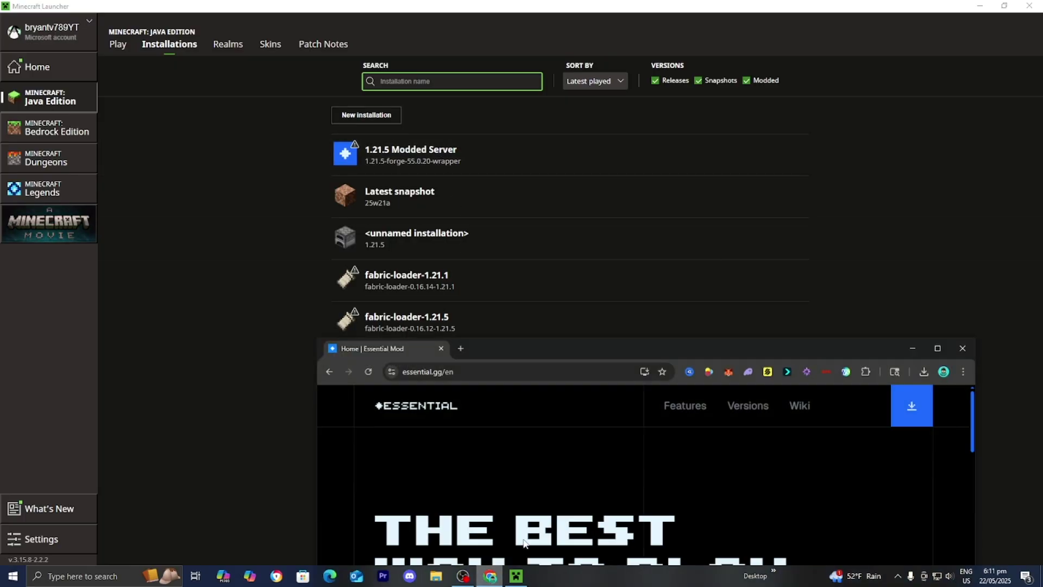
click(932, 348)
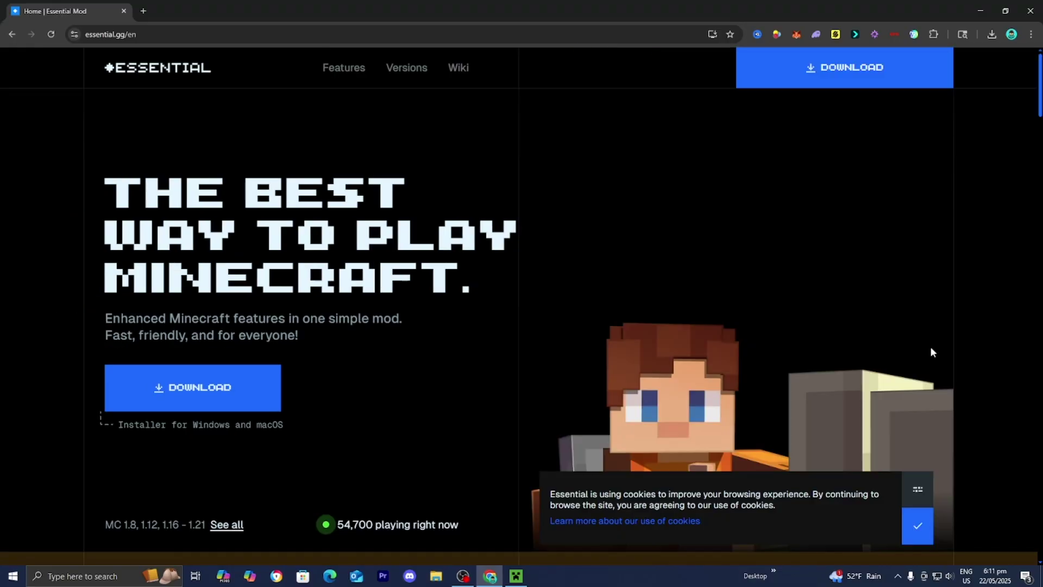
click(148, 11)
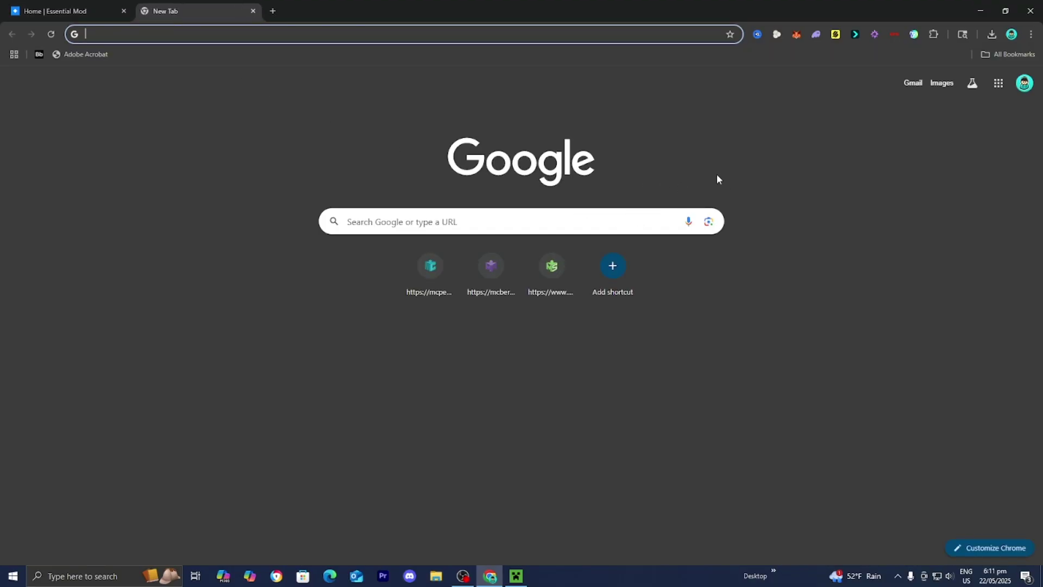
text(modrinth.com/mods)
key(Return)
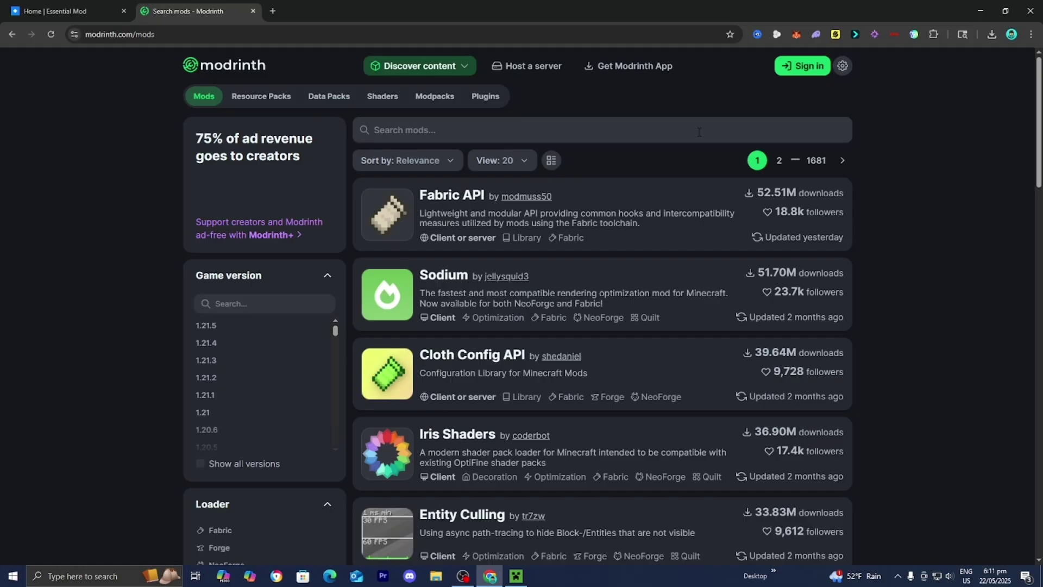
Filter the Modrinth mods by game version 1.21.5 and the Forge loader, and browse the matching mods
click(233, 333)
scroll(194, 412, down, 2)
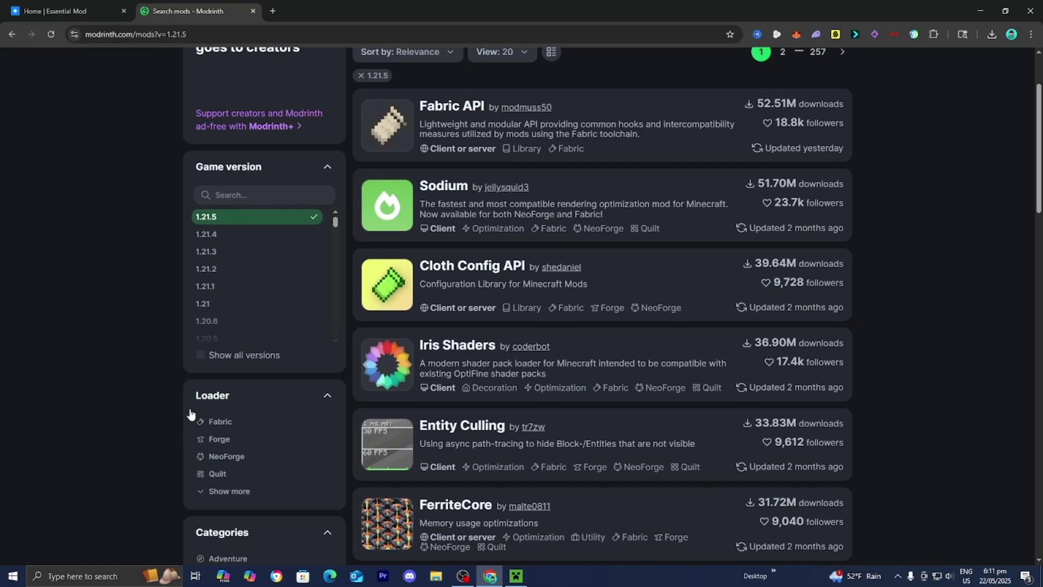
click(237, 439)
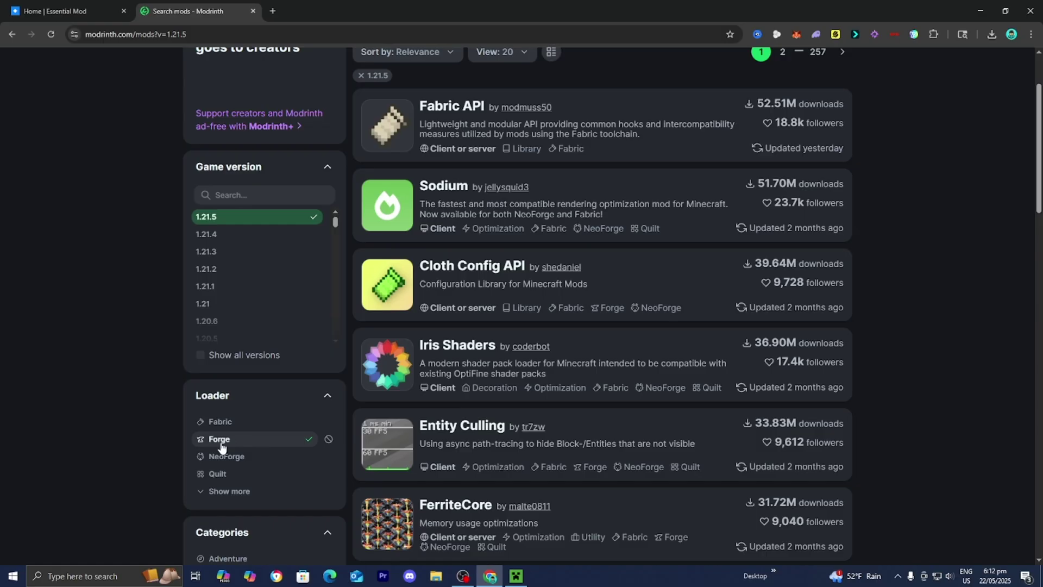
scroll(221, 446, up, 2)
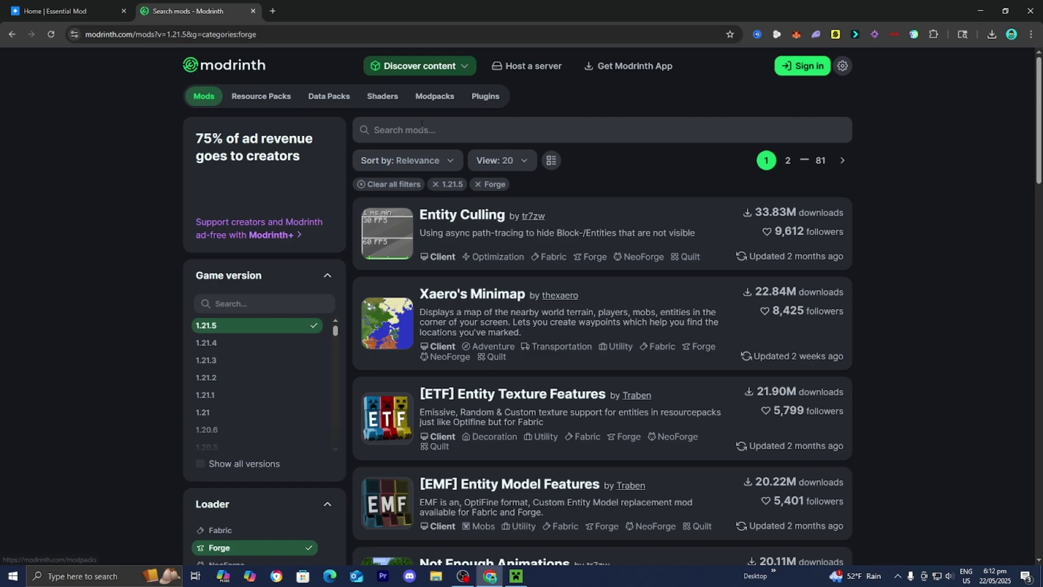
scroll(416, 376, down, 2)
scroll(418, 478, down, 3)
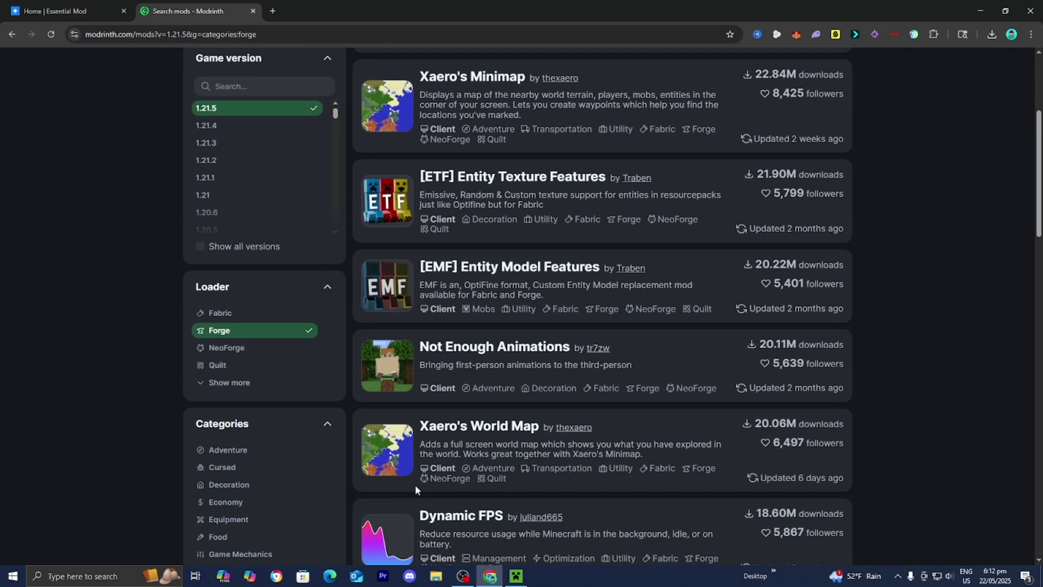
Open Xaero's Minimap from the filtered Modrinth results and download its 25.2.6_Forge_1.21.5 version
scroll(418, 478, down, 2)
scroll(442, 464, up, 1)
scroll(464, 455, up, 5)
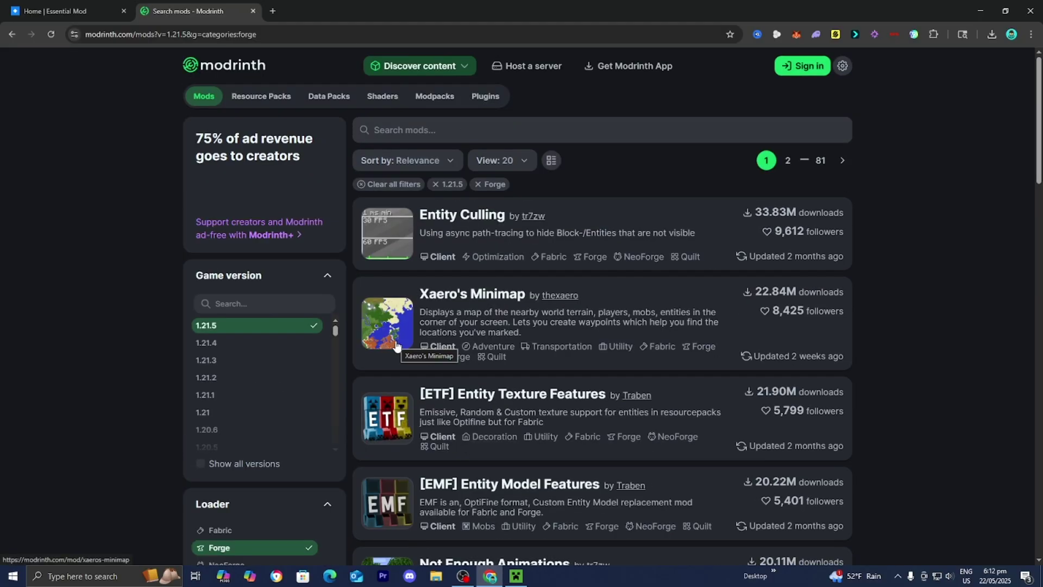
click(396, 344)
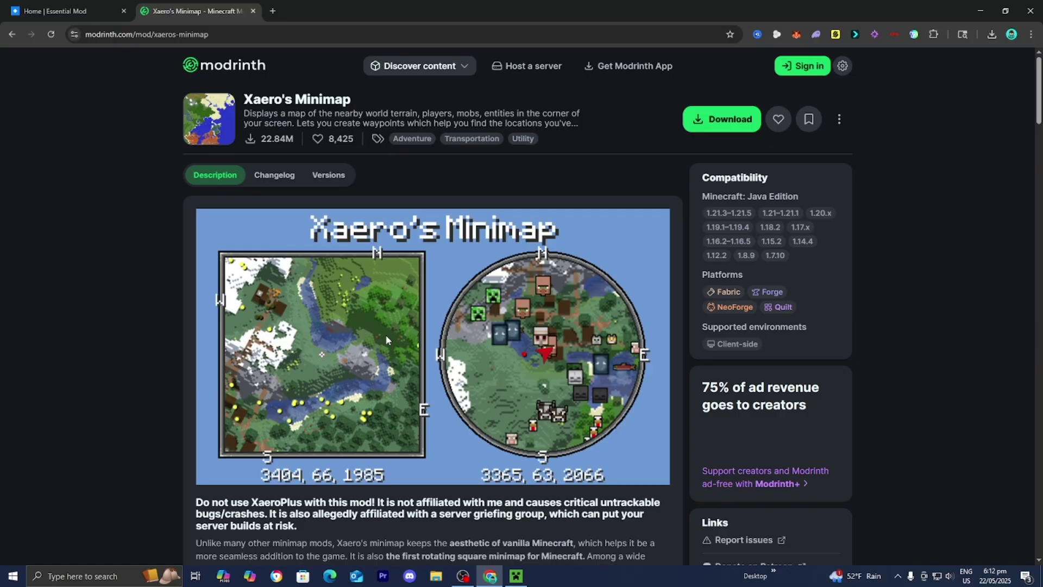
click(326, 178)
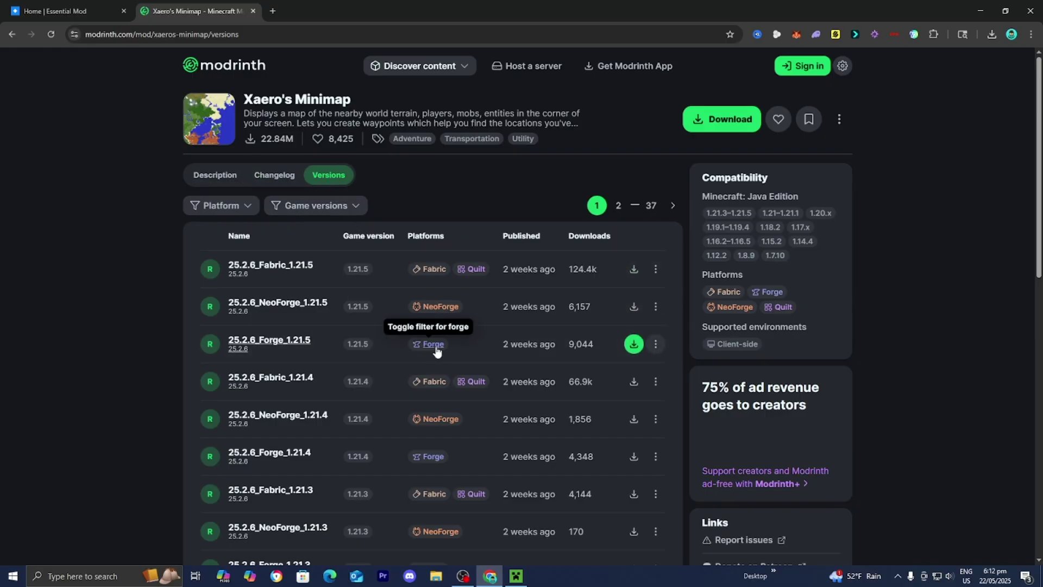
click(633, 344)
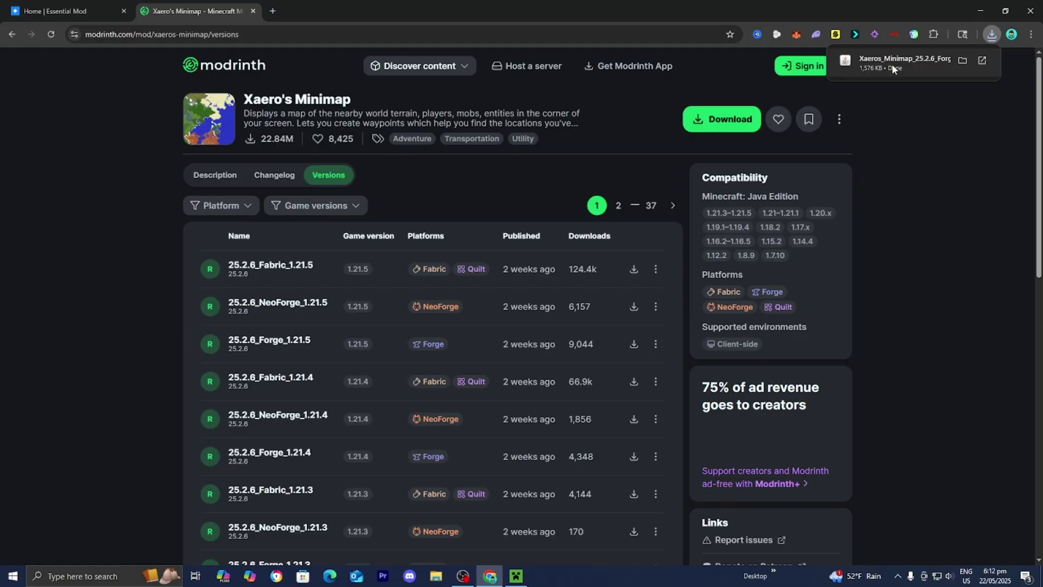
Copy the downloaded Xaero's Minimap jar from the browser's recent downloads onto the desktop and minimize Chrome
drag(838, 6, 767, 216)
click(979, 5)
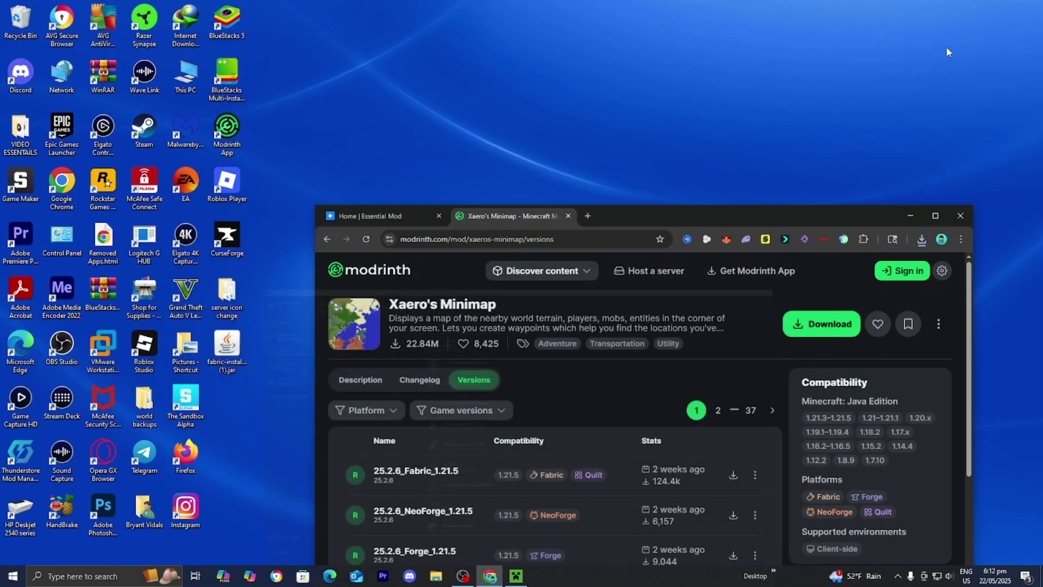
click(922, 239)
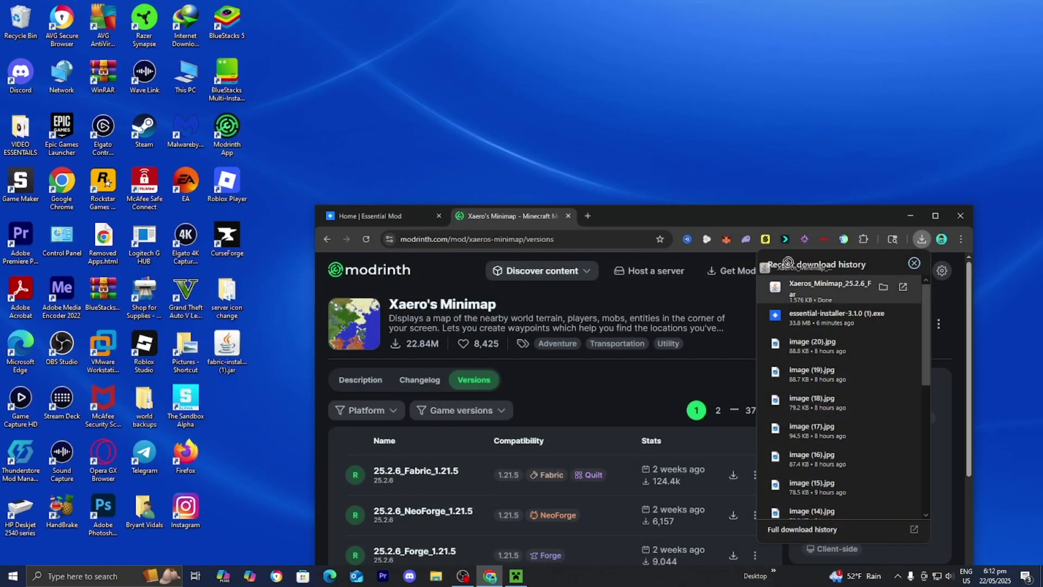
drag(647, 185, 607, 302)
click(902, 219)
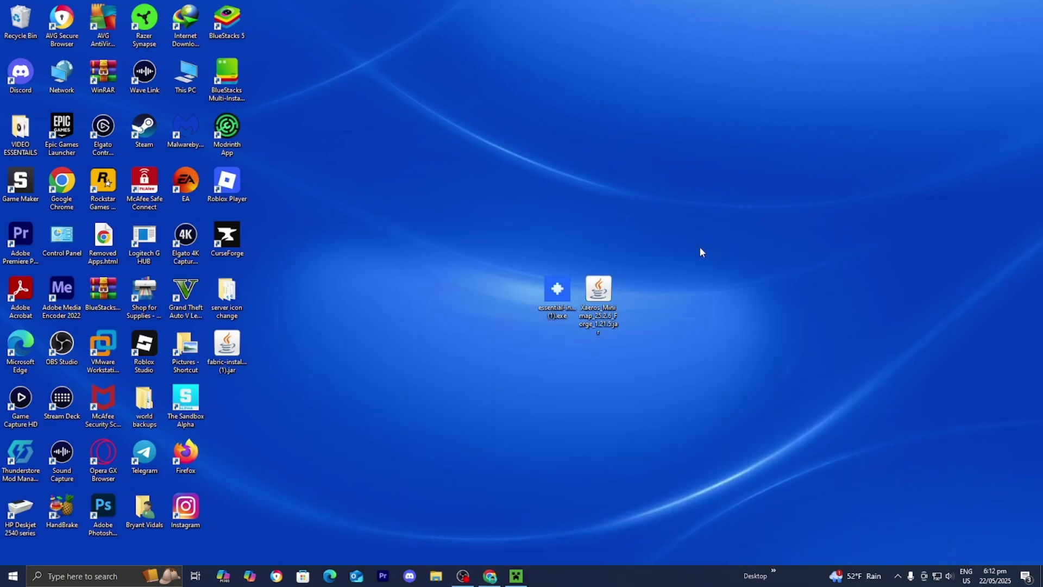
key(alt+Tab)
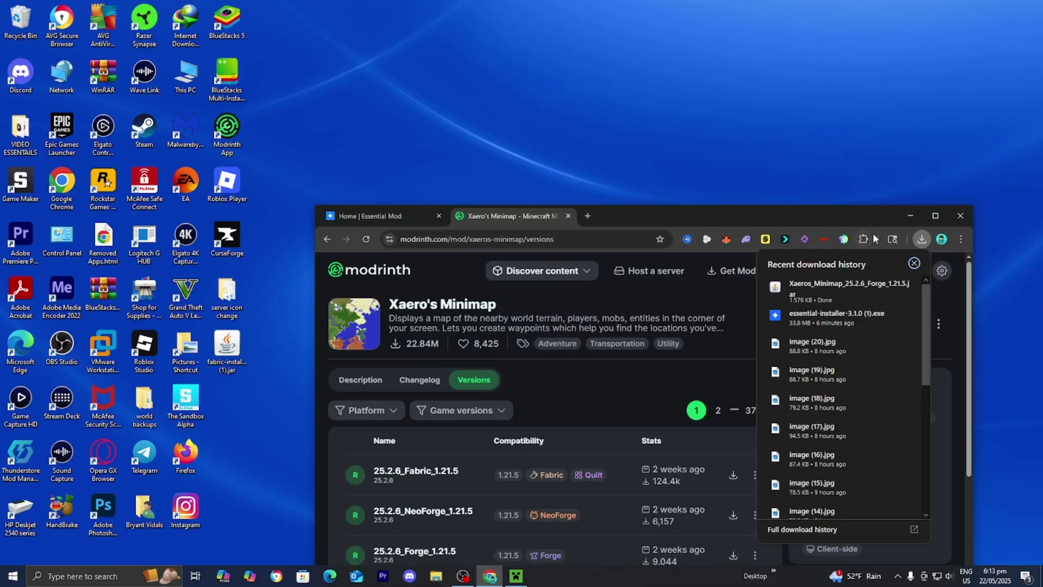
click(910, 215)
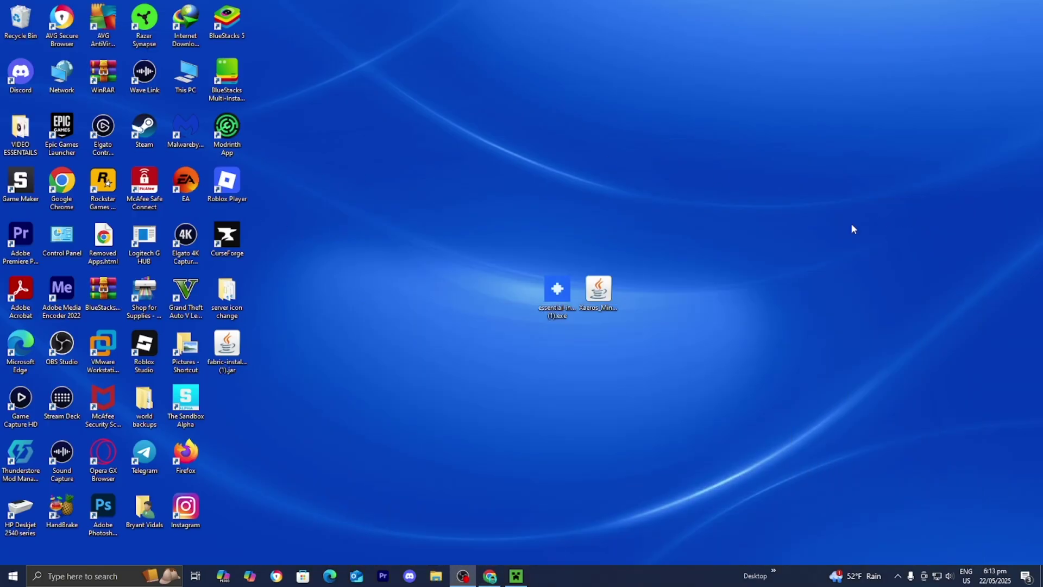
Switch to the Minecraft Launcher and open the mods folder of the 1.21.5 Modded Server installation
click(516, 576)
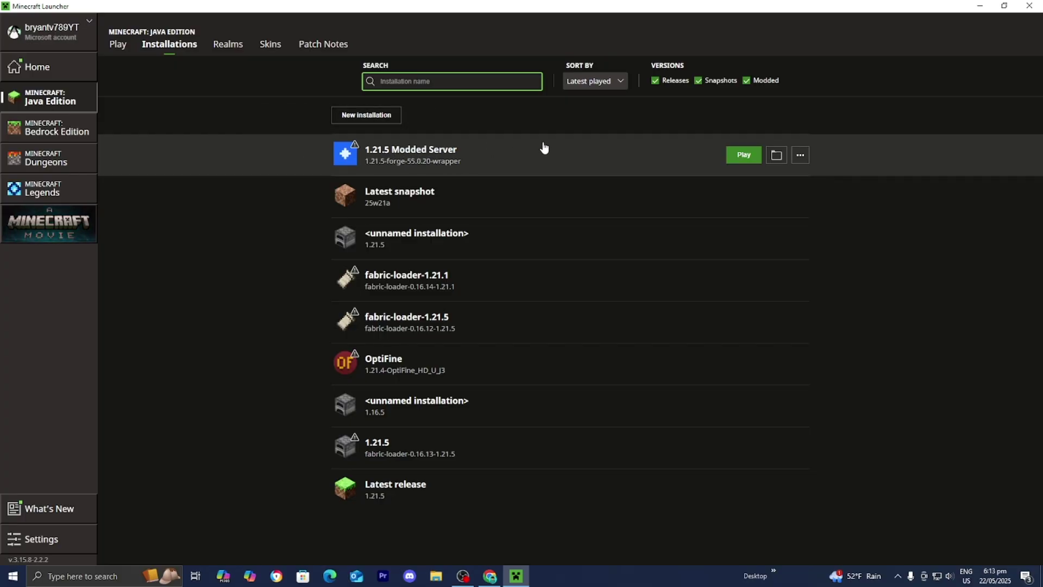
click(778, 160)
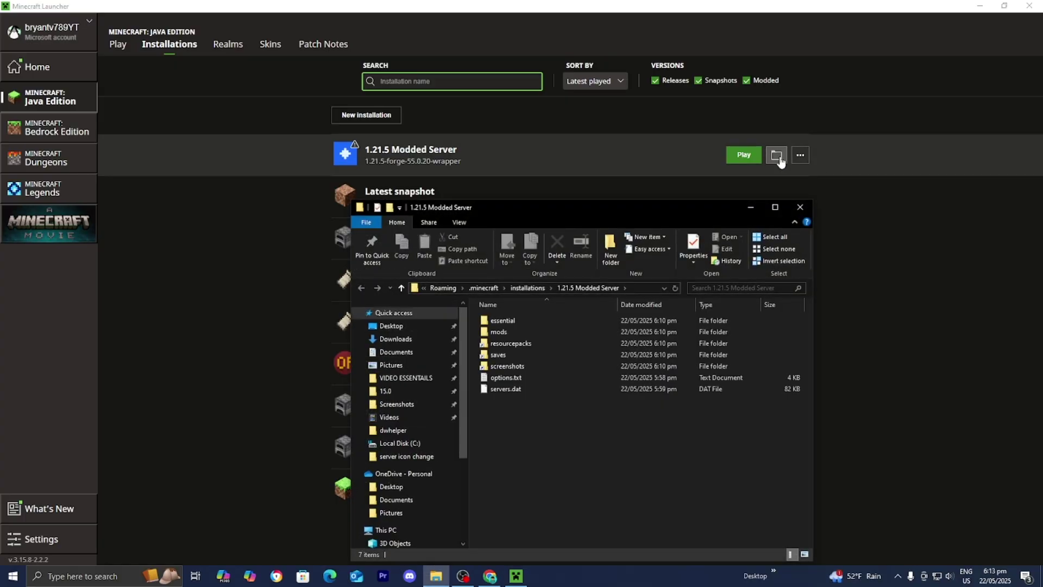
double_click(518, 335)
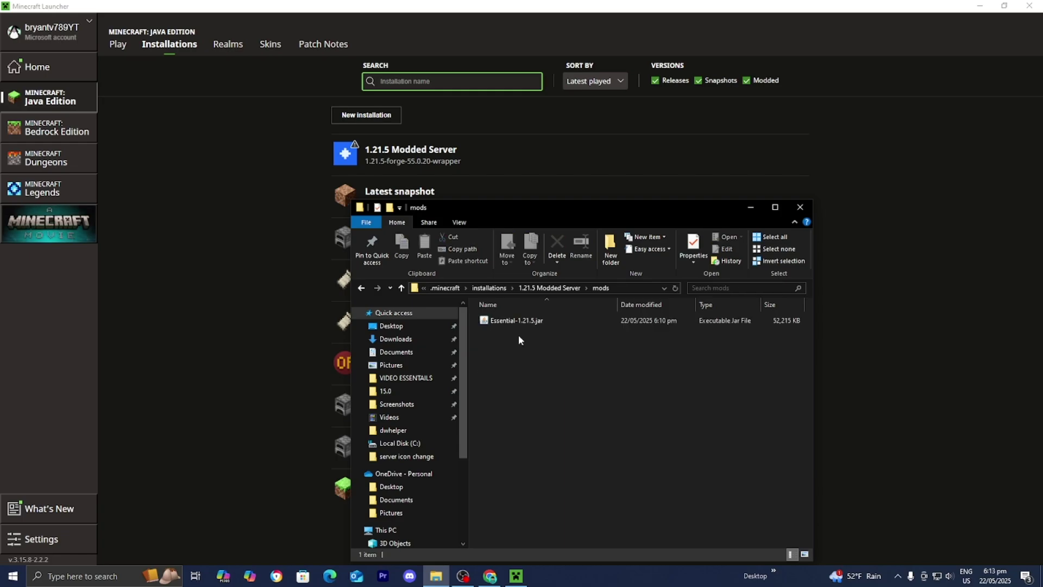
Minimize the launcher and move the Xaero's Minimap jar from the desktop into the installation's mods folder
click(981, 10)
drag(643, 209, 357, 245)
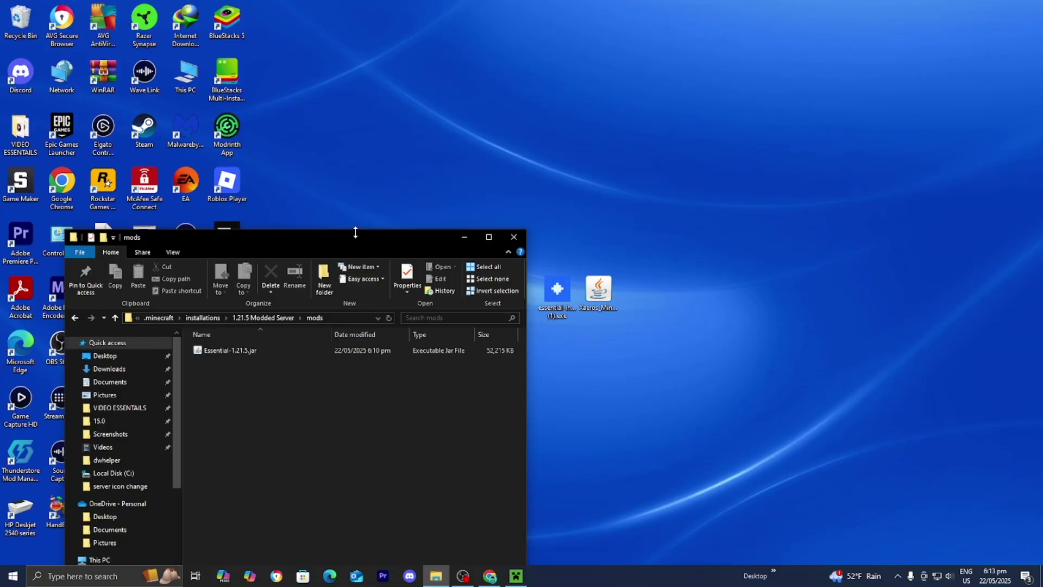
drag(599, 278, 376, 441)
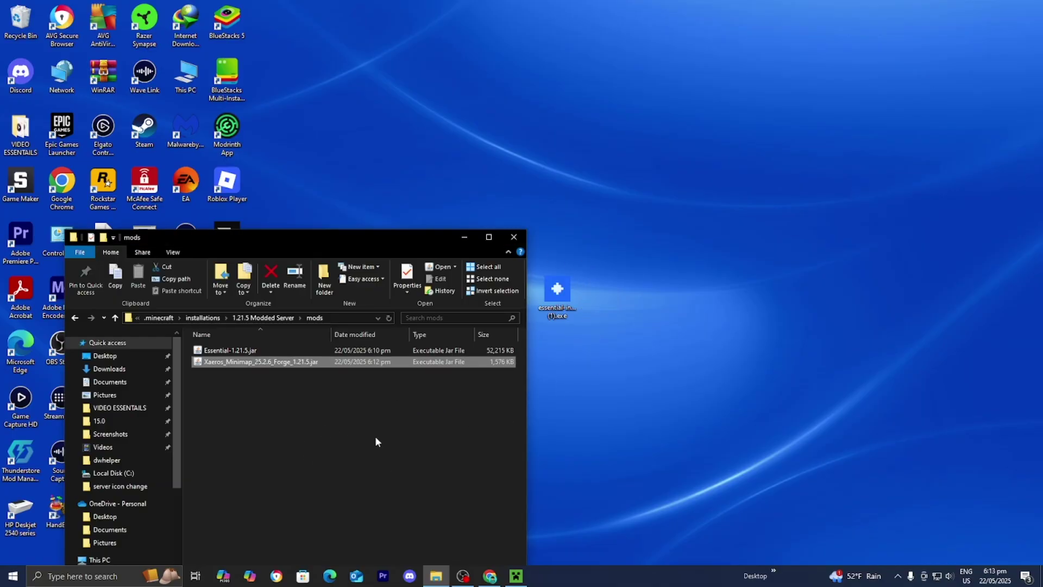
click(401, 416)
Check the Essential and Xaero's Minimap jars in the mods folder, and close the folder window
drag(304, 230, 585, 152)
drag(416, 163, 578, 163)
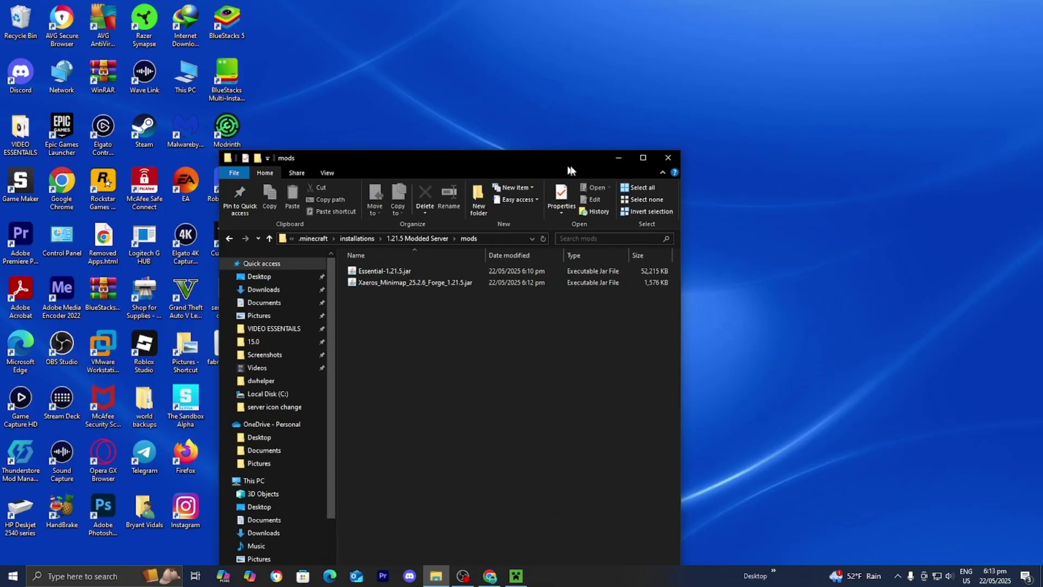
click(424, 275)
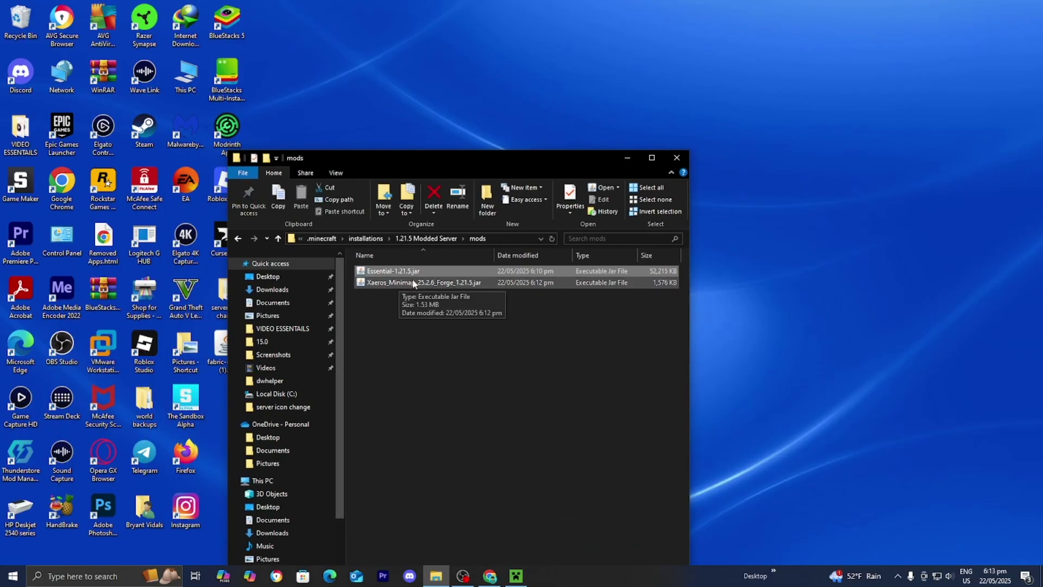
click(370, 282)
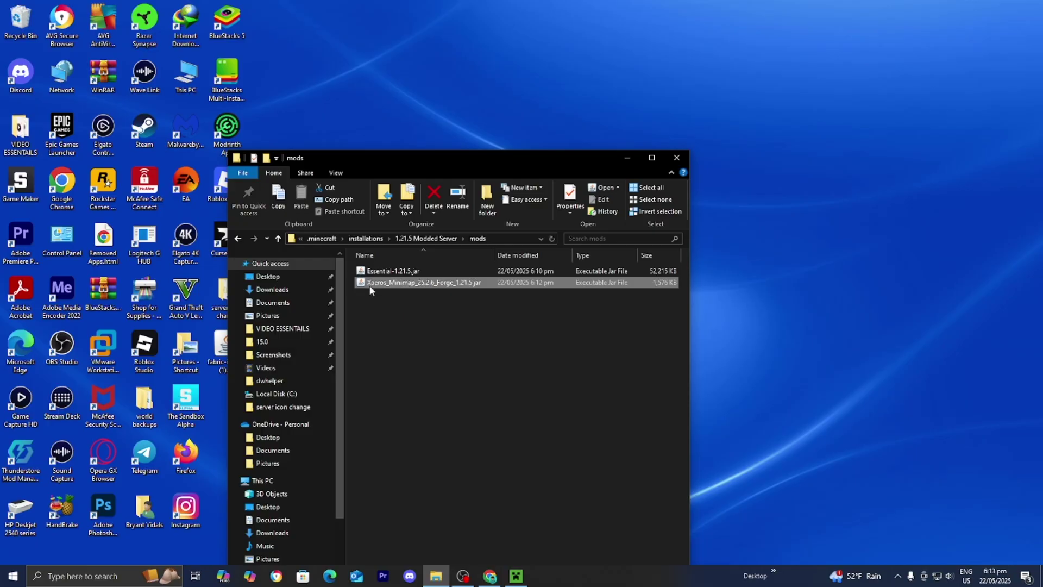
click(435, 320)
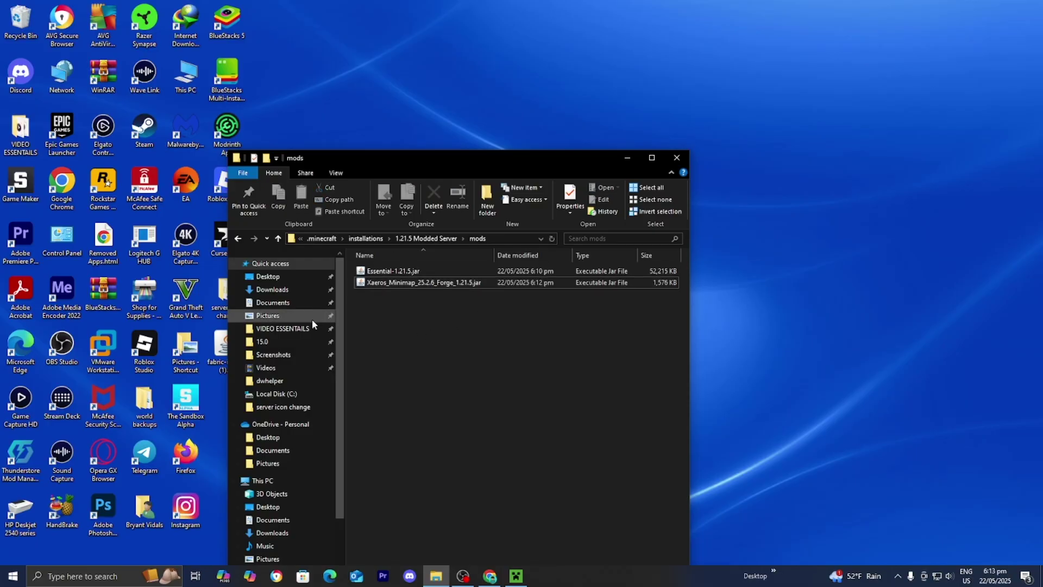
click(676, 158)
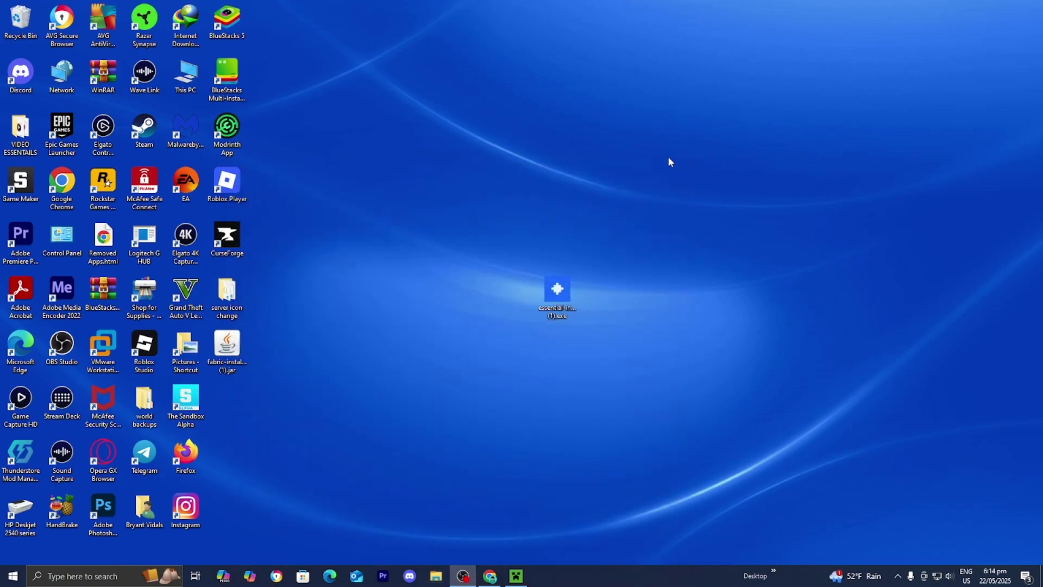
Launch the 1.21.5 Modded Server installation from the Minecraft Launcher, accepting the risks of playing a modified installation
click(519, 575)
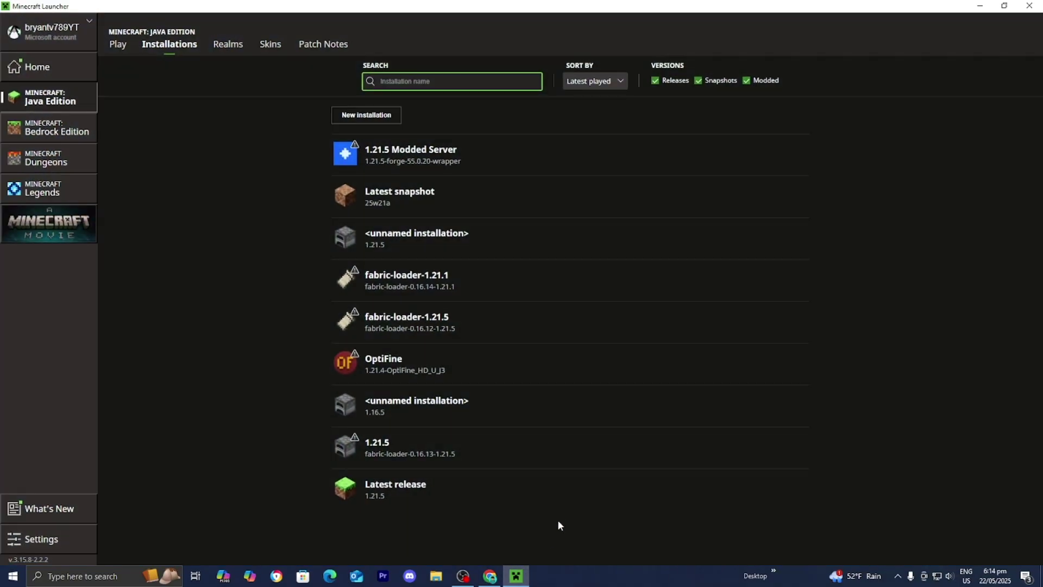
click(118, 46)
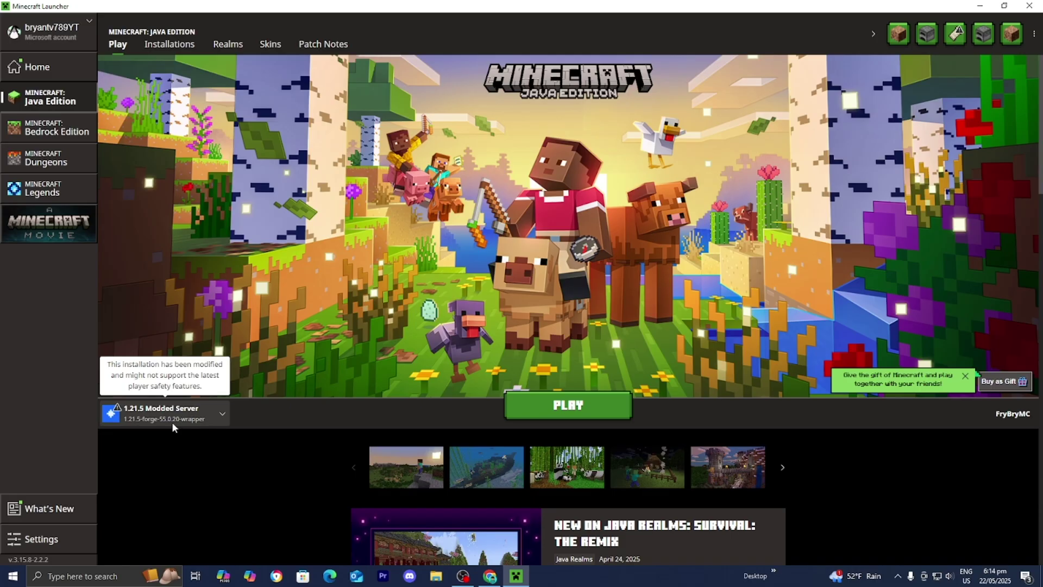
click(171, 422)
click(176, 249)
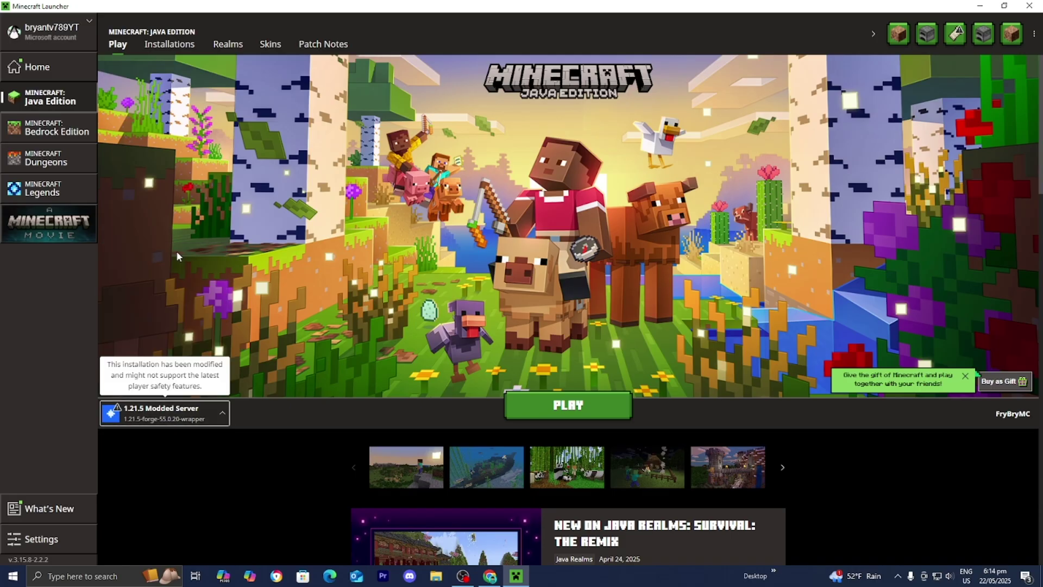
click(588, 403)
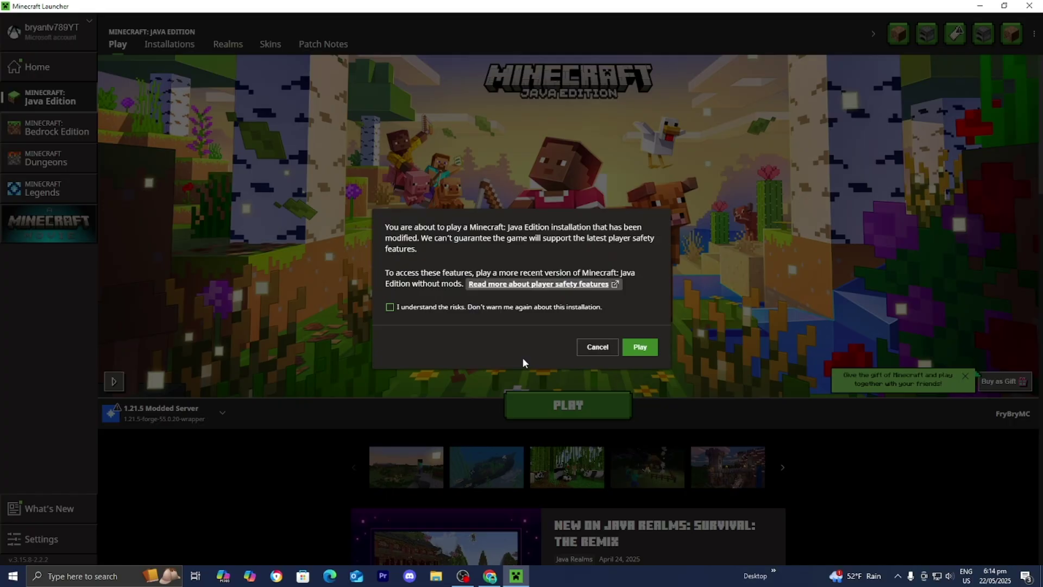
click(471, 305)
click(641, 347)
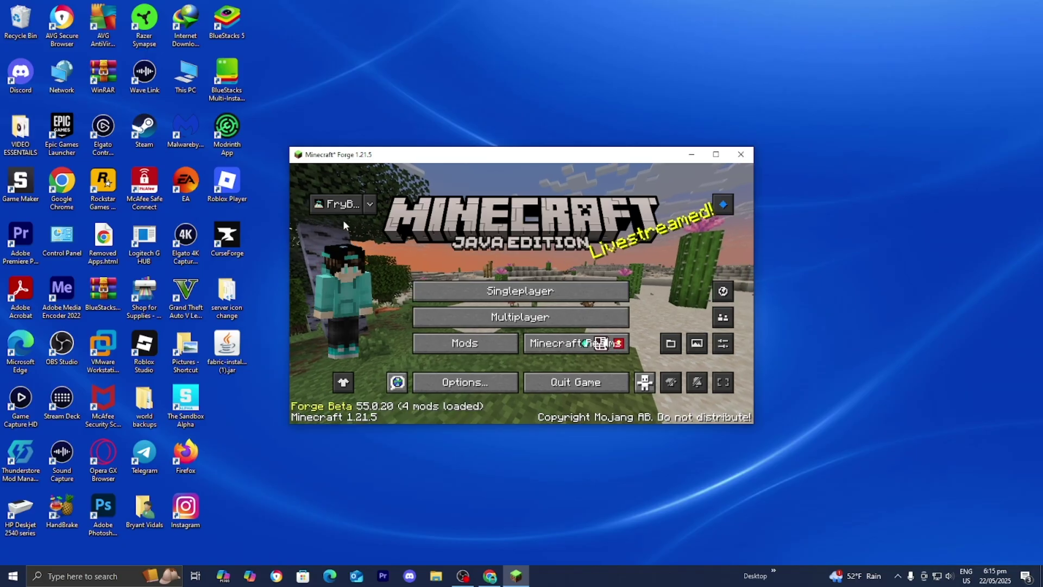
Maximize the Minecraft window and create a new world through Essential's Host World option
click(716, 155)
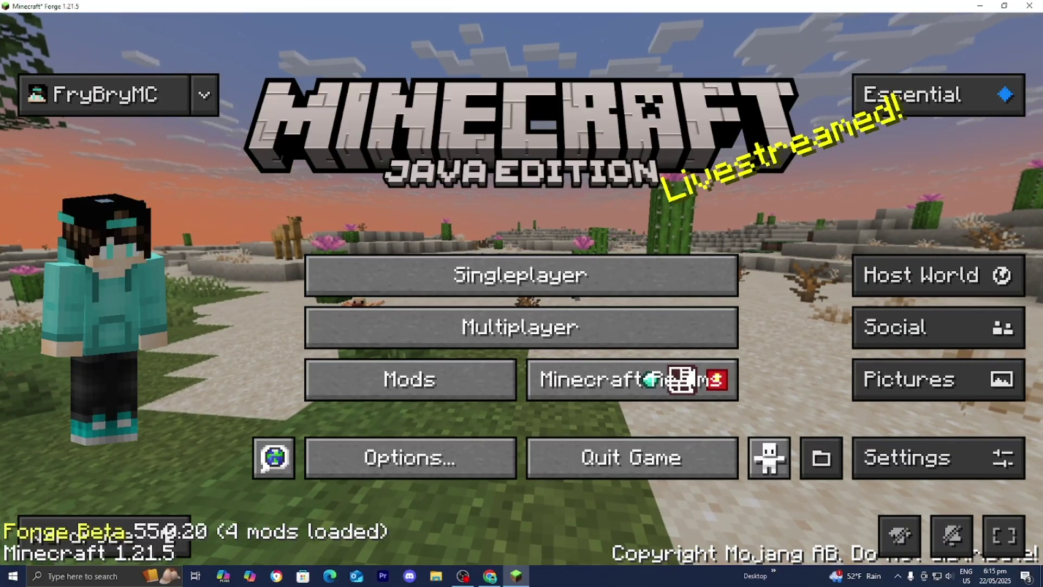
click(900, 276)
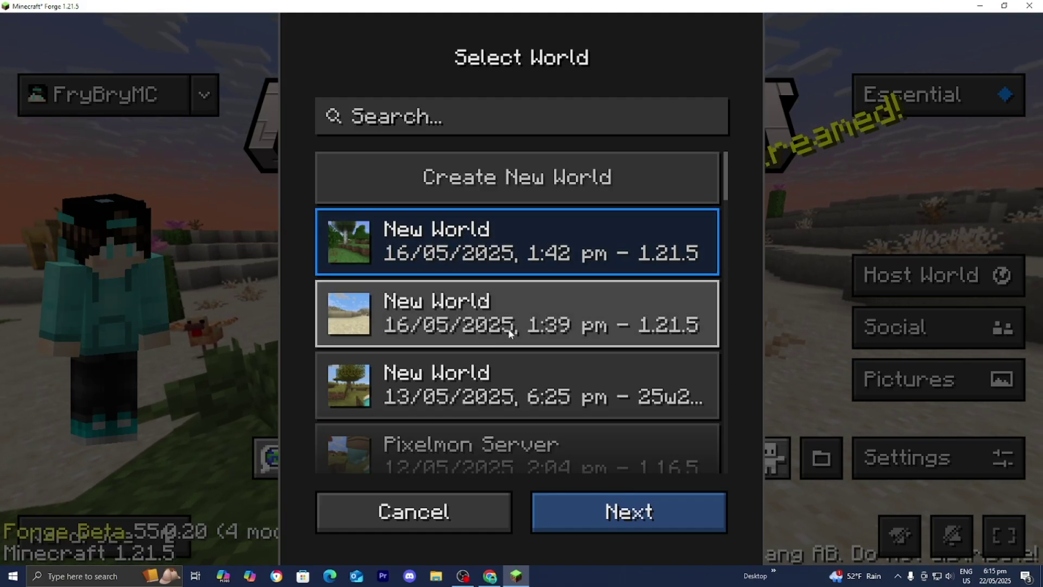
click(539, 172)
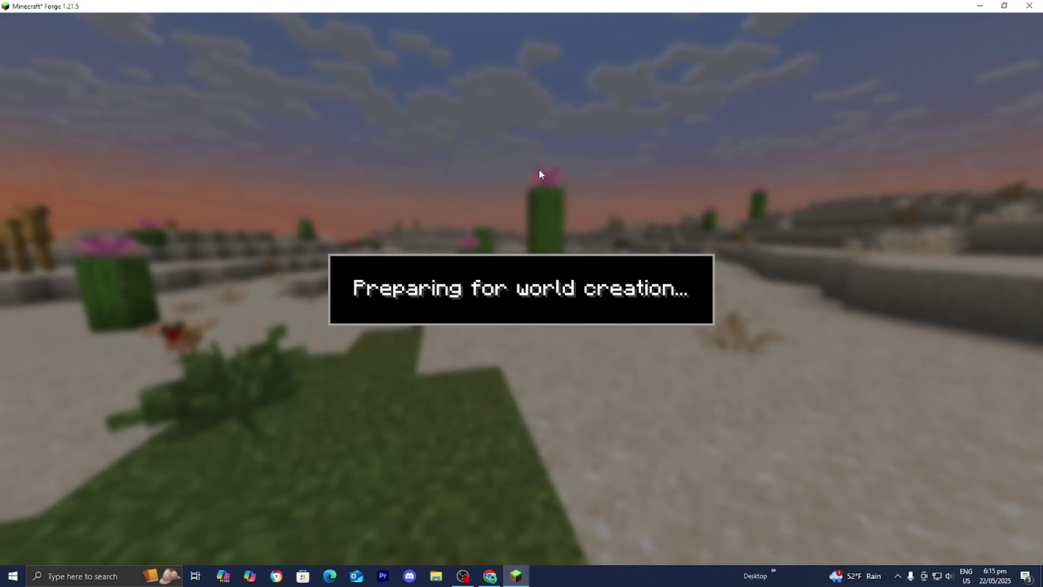
click(573, 211)
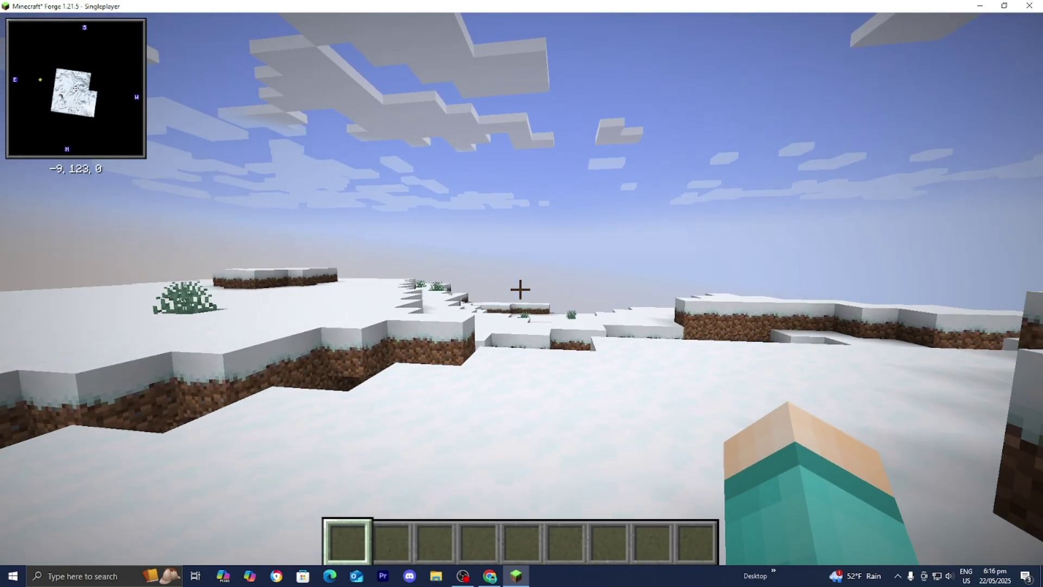
Walk across the snowy terrain to check the minimap in the new world, and open the game menu
key(w)
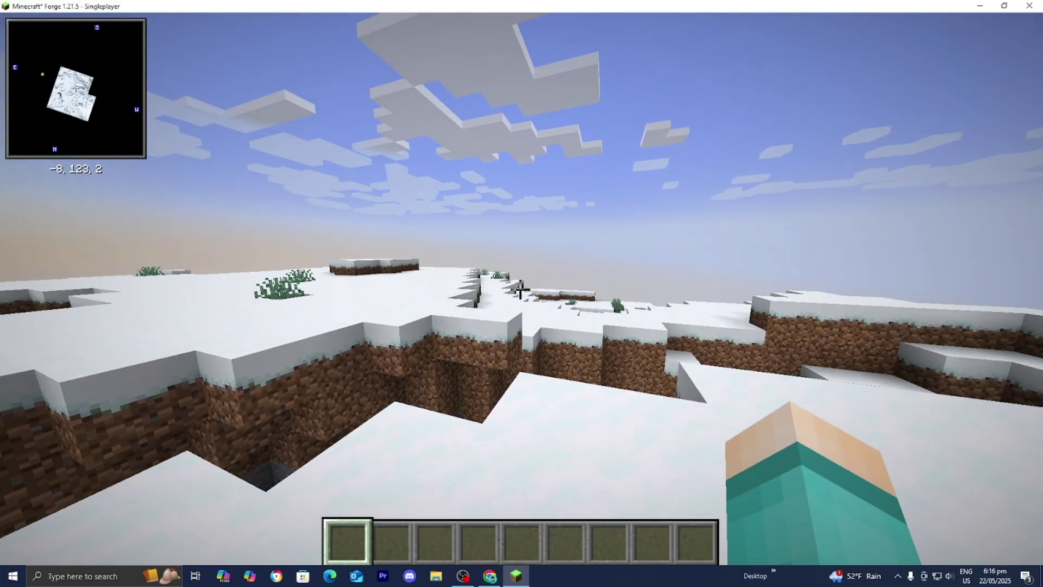
key(w)
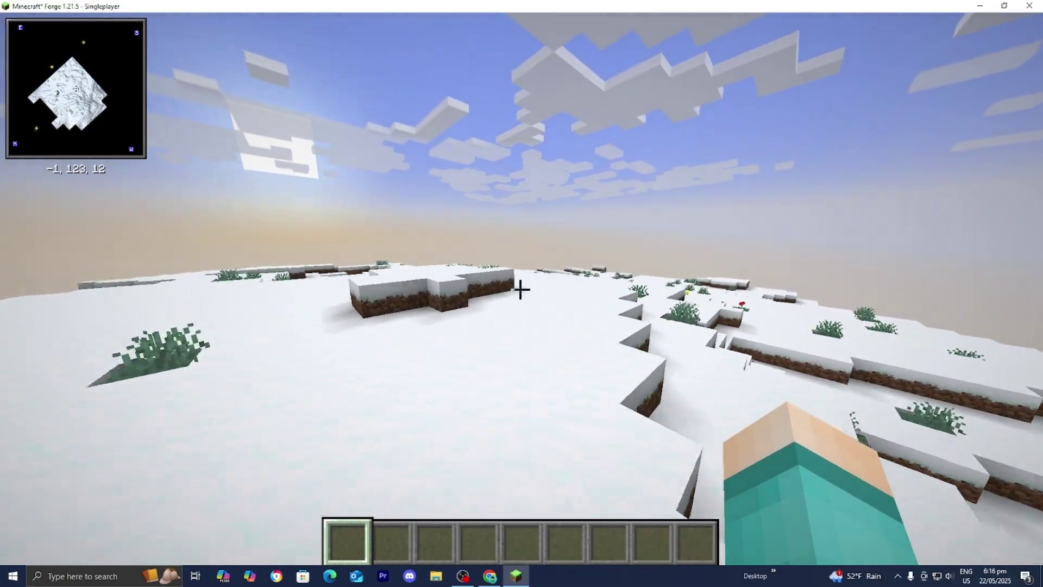
key(w)
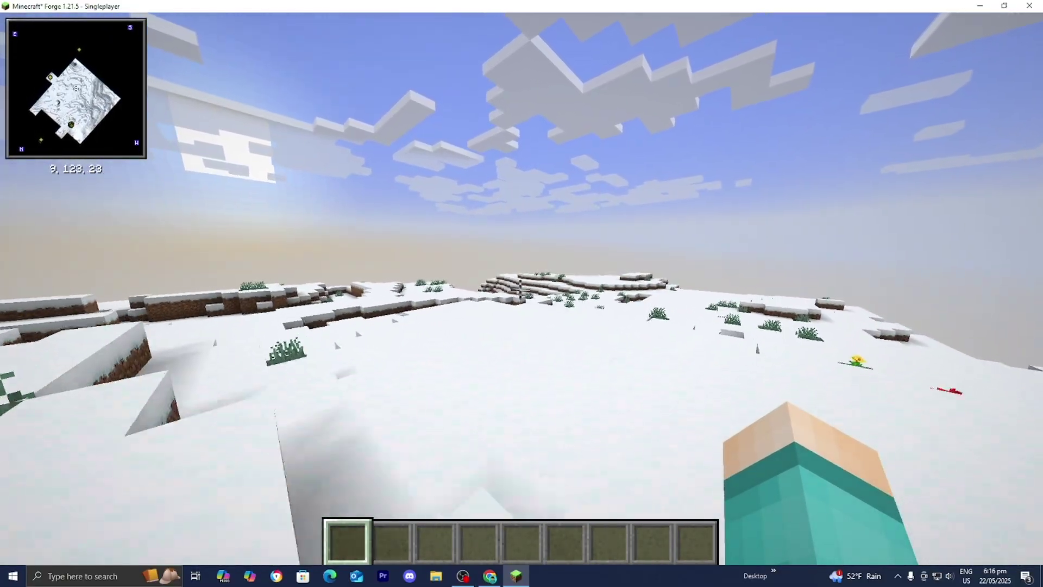
key(w)
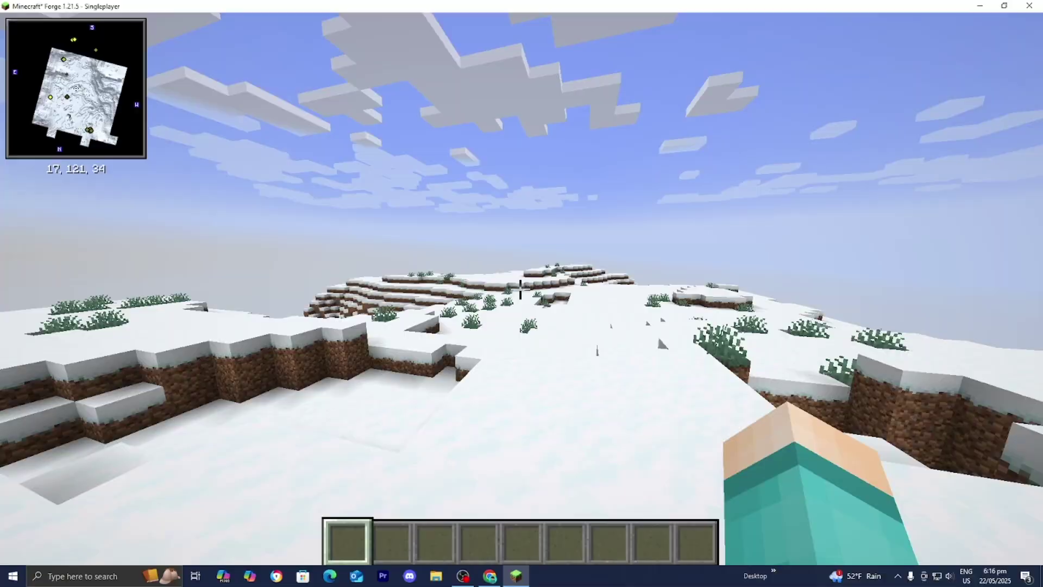
key(w)
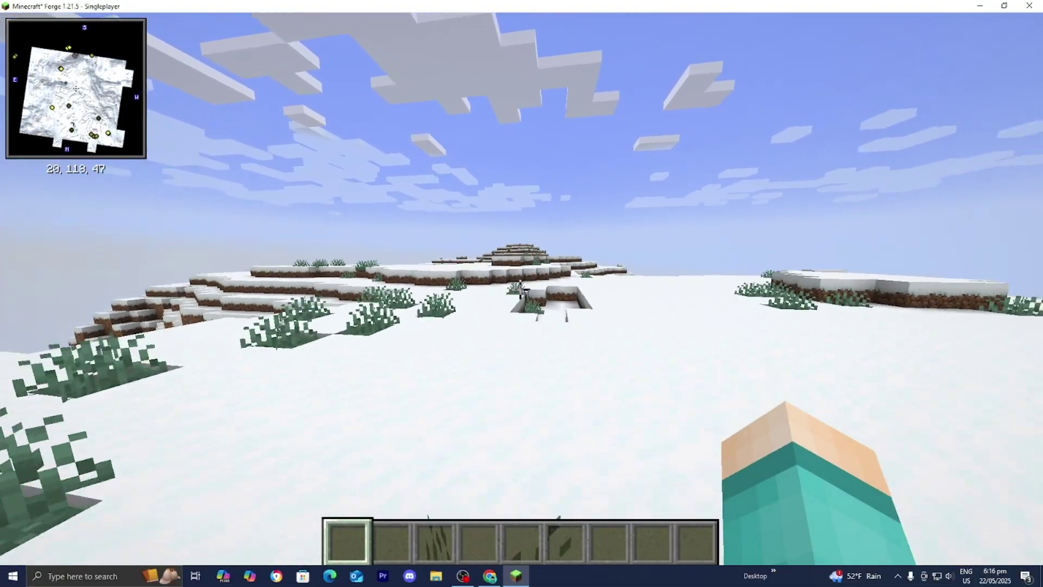
key(w)
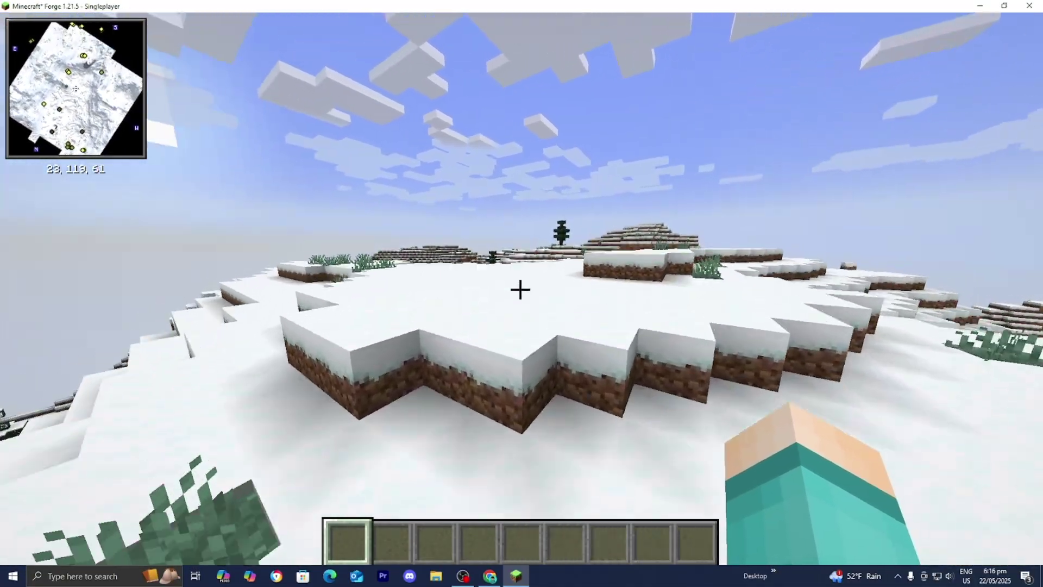
key(w)
key(Escape)
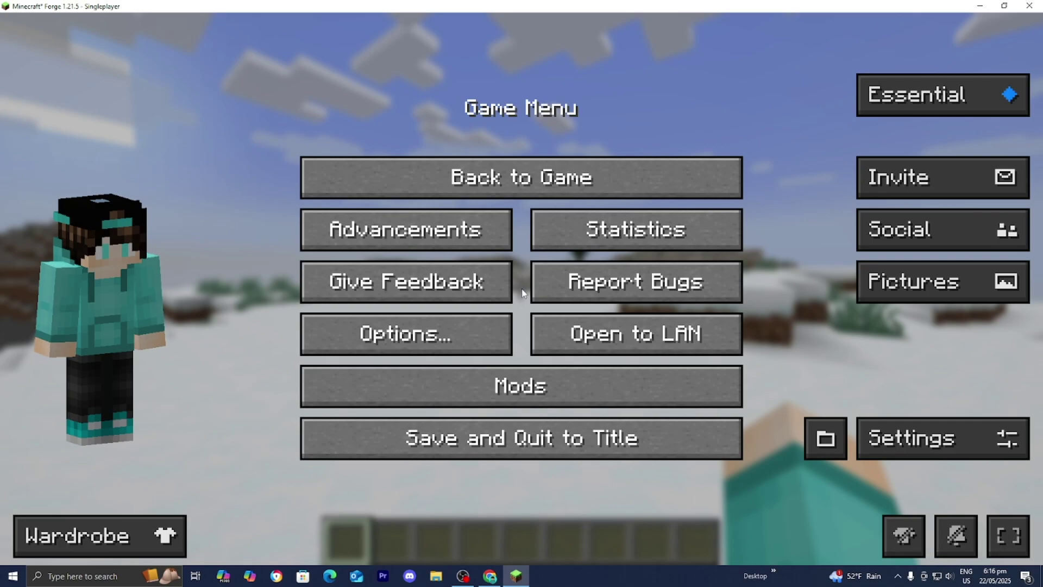